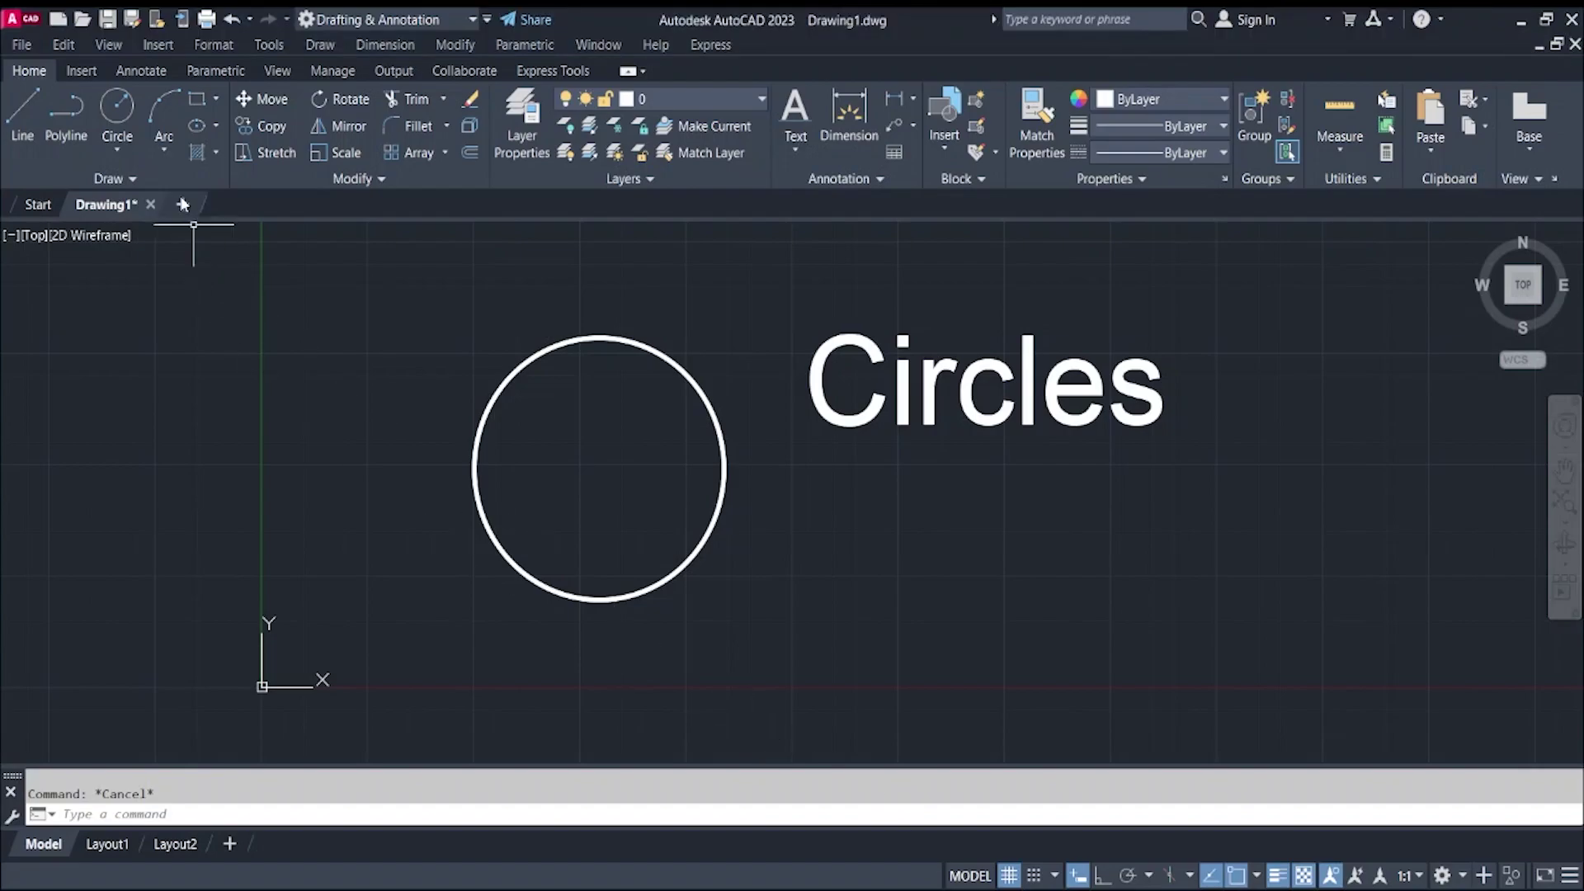
# Start and cancel CIRCLE, then select all and erase the sample circle and 'Circles' title
pyautogui.click(297, 816)
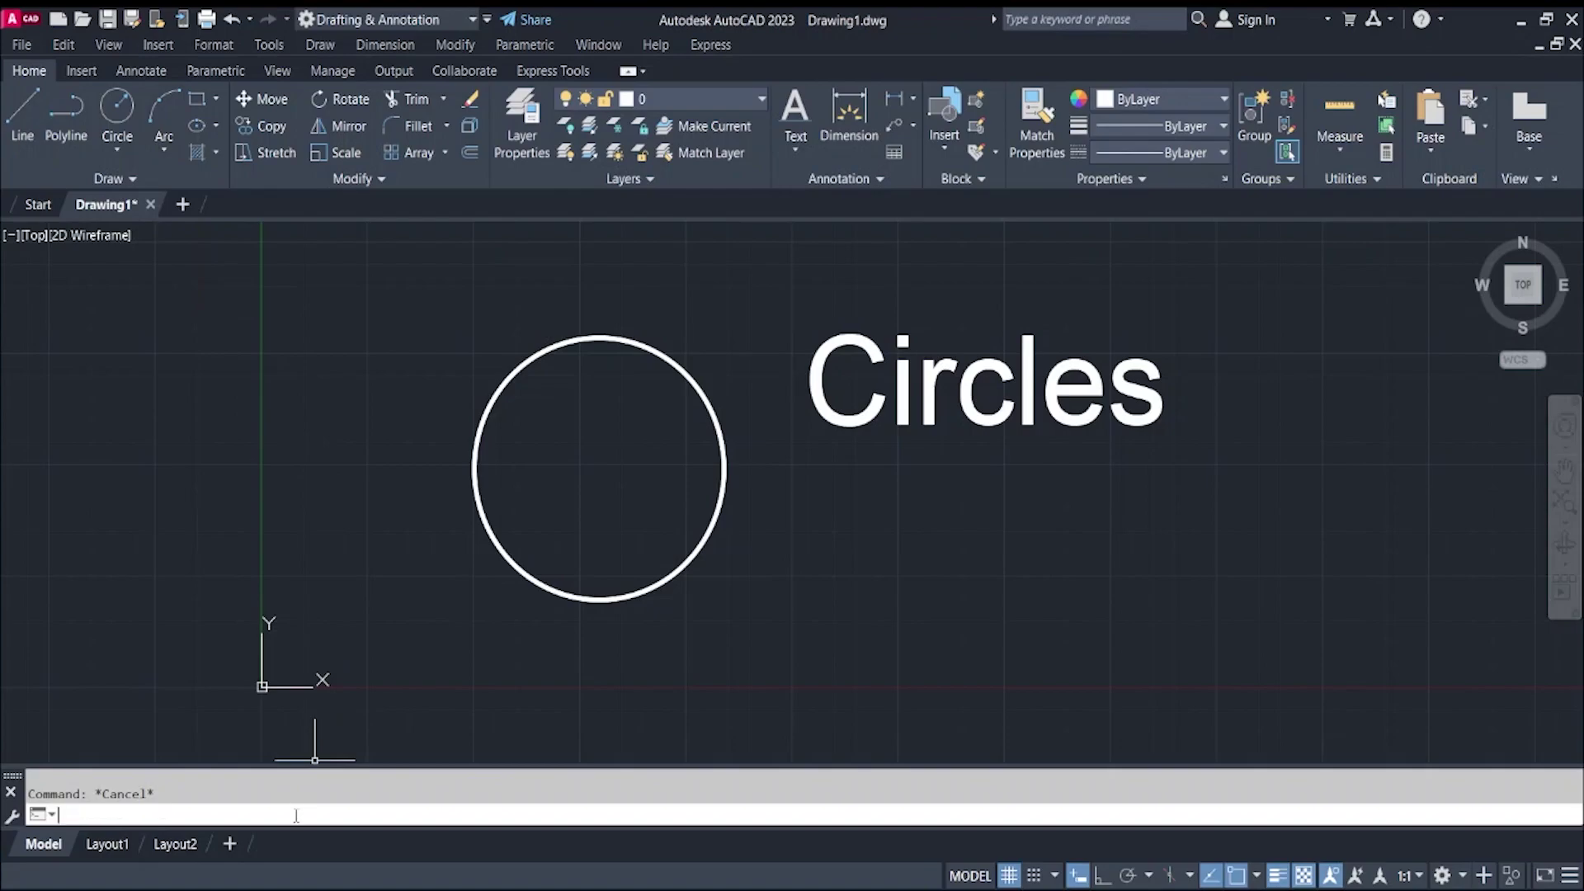
pyautogui.write('c')
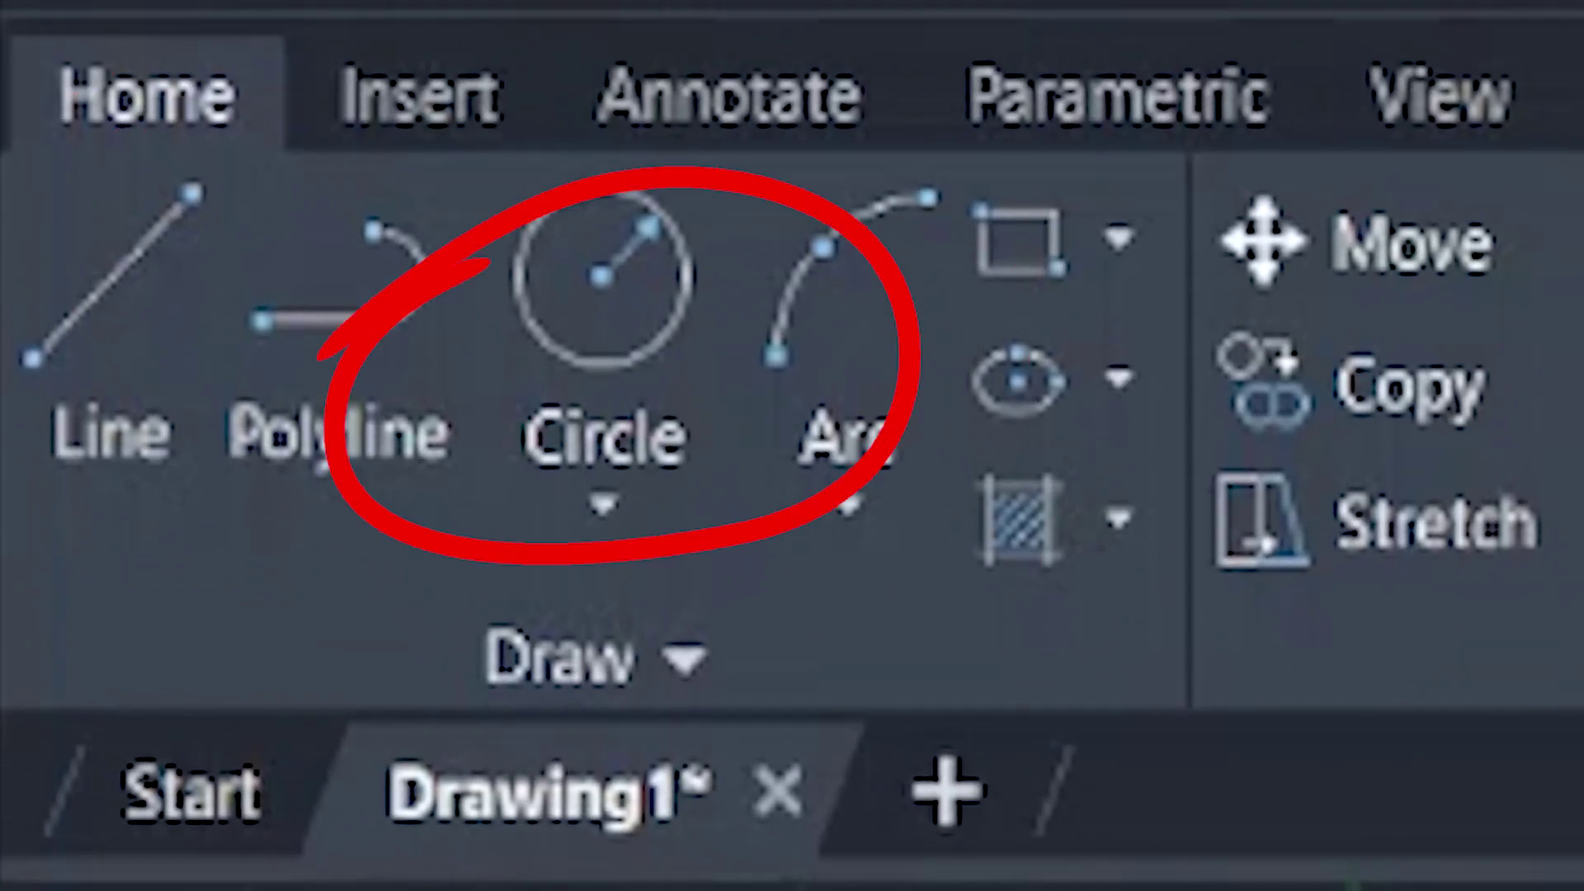
pyautogui.write('ircle')
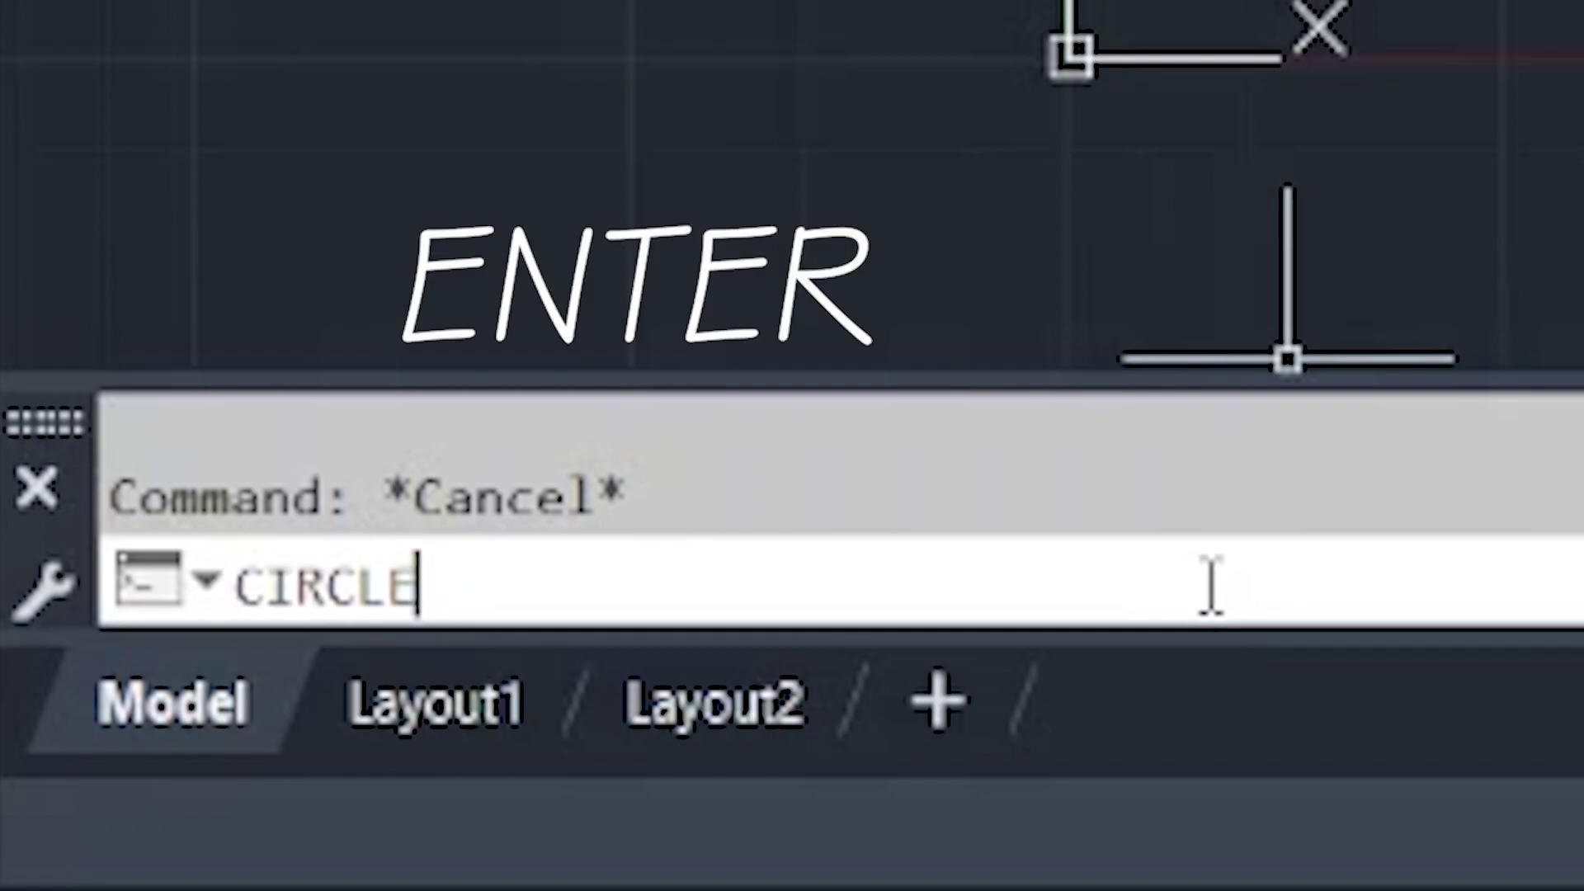
pyautogui.press('Return')
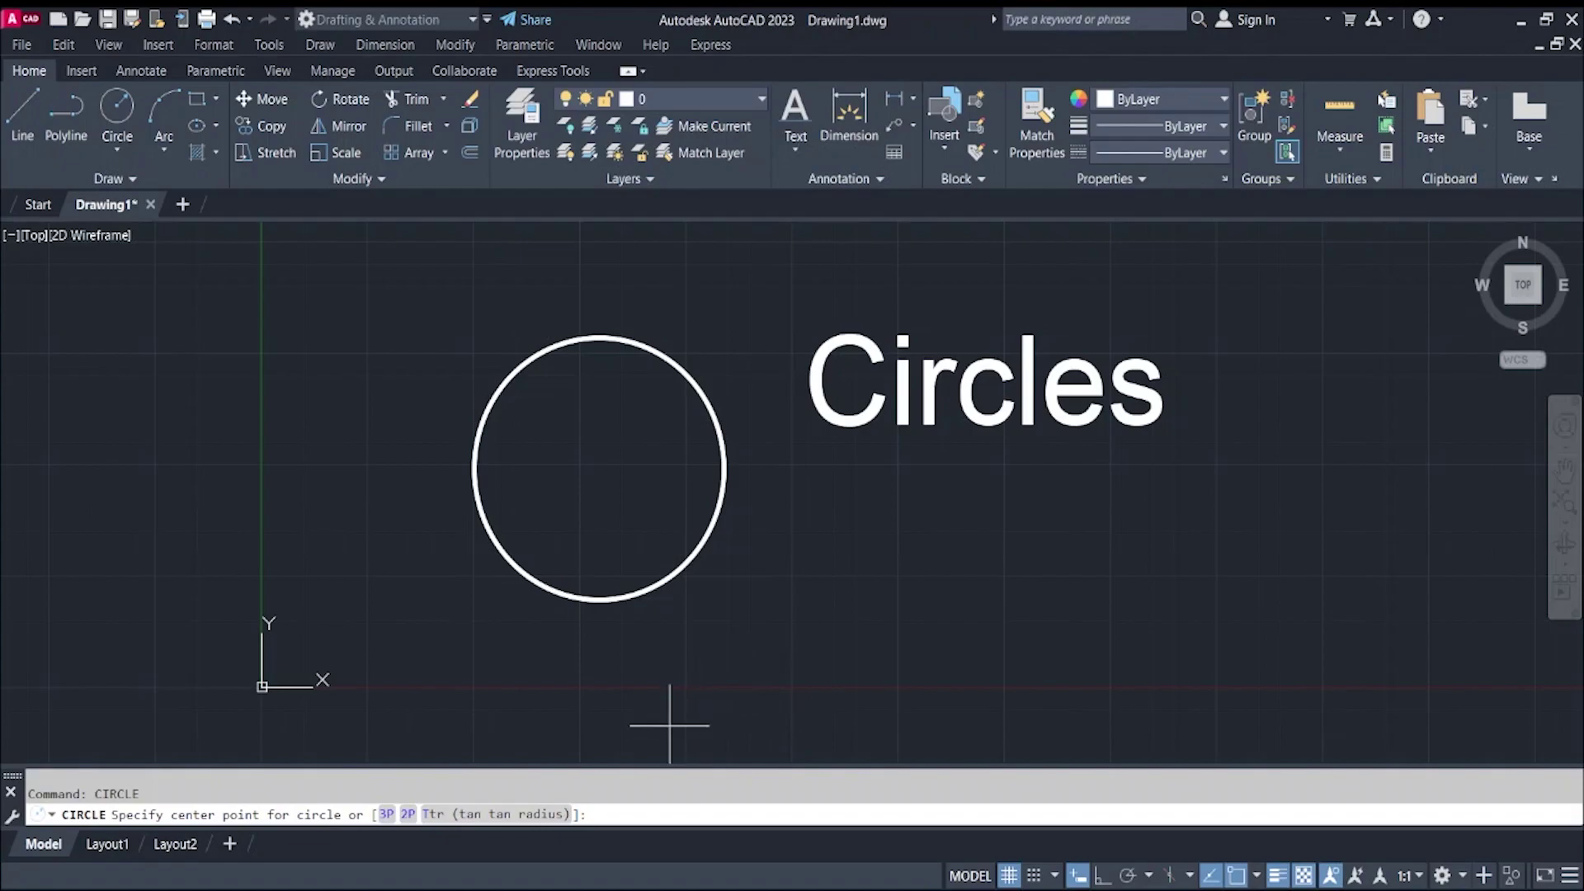
pyautogui.press('Escape')
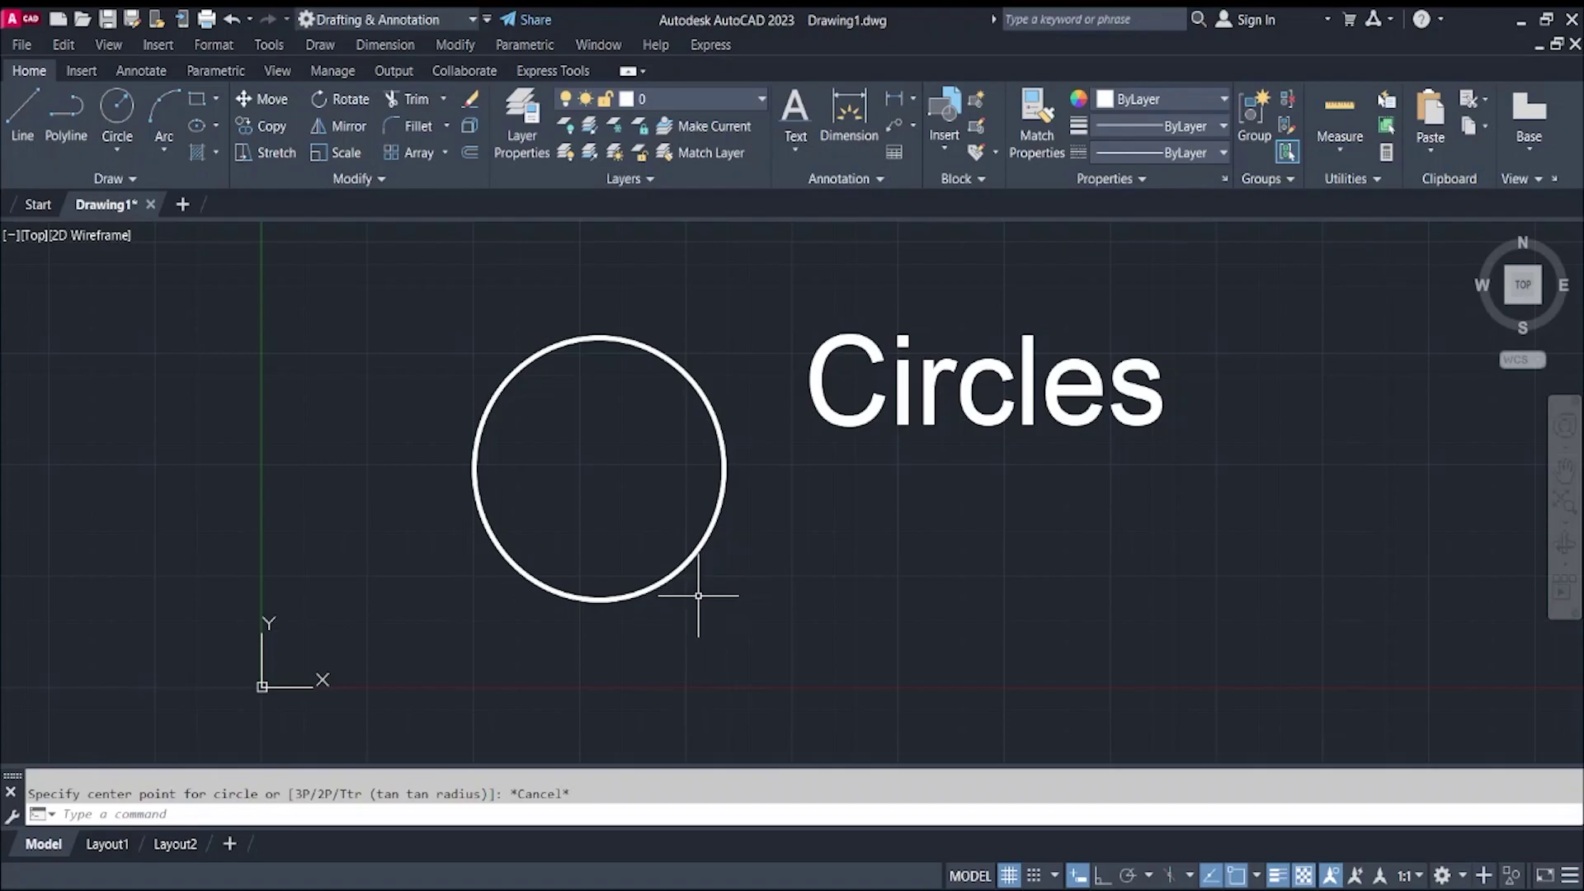
pyautogui.hotkey('ctrl', 'a')
pyautogui.press('Delete')
pyautogui.click(116, 149)
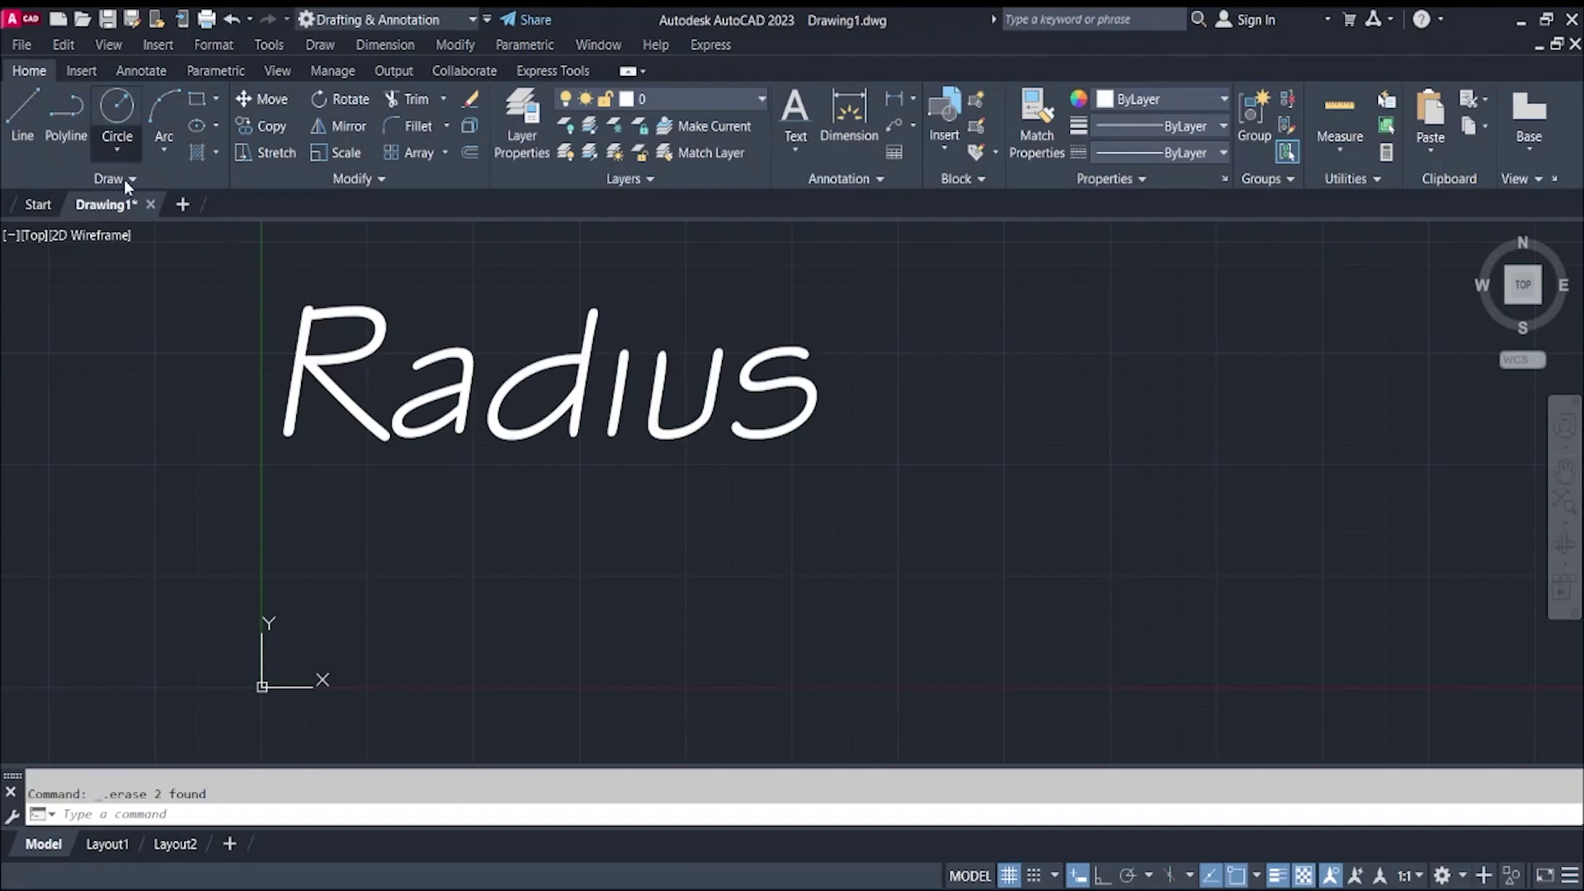
pyautogui.click(116, 111)
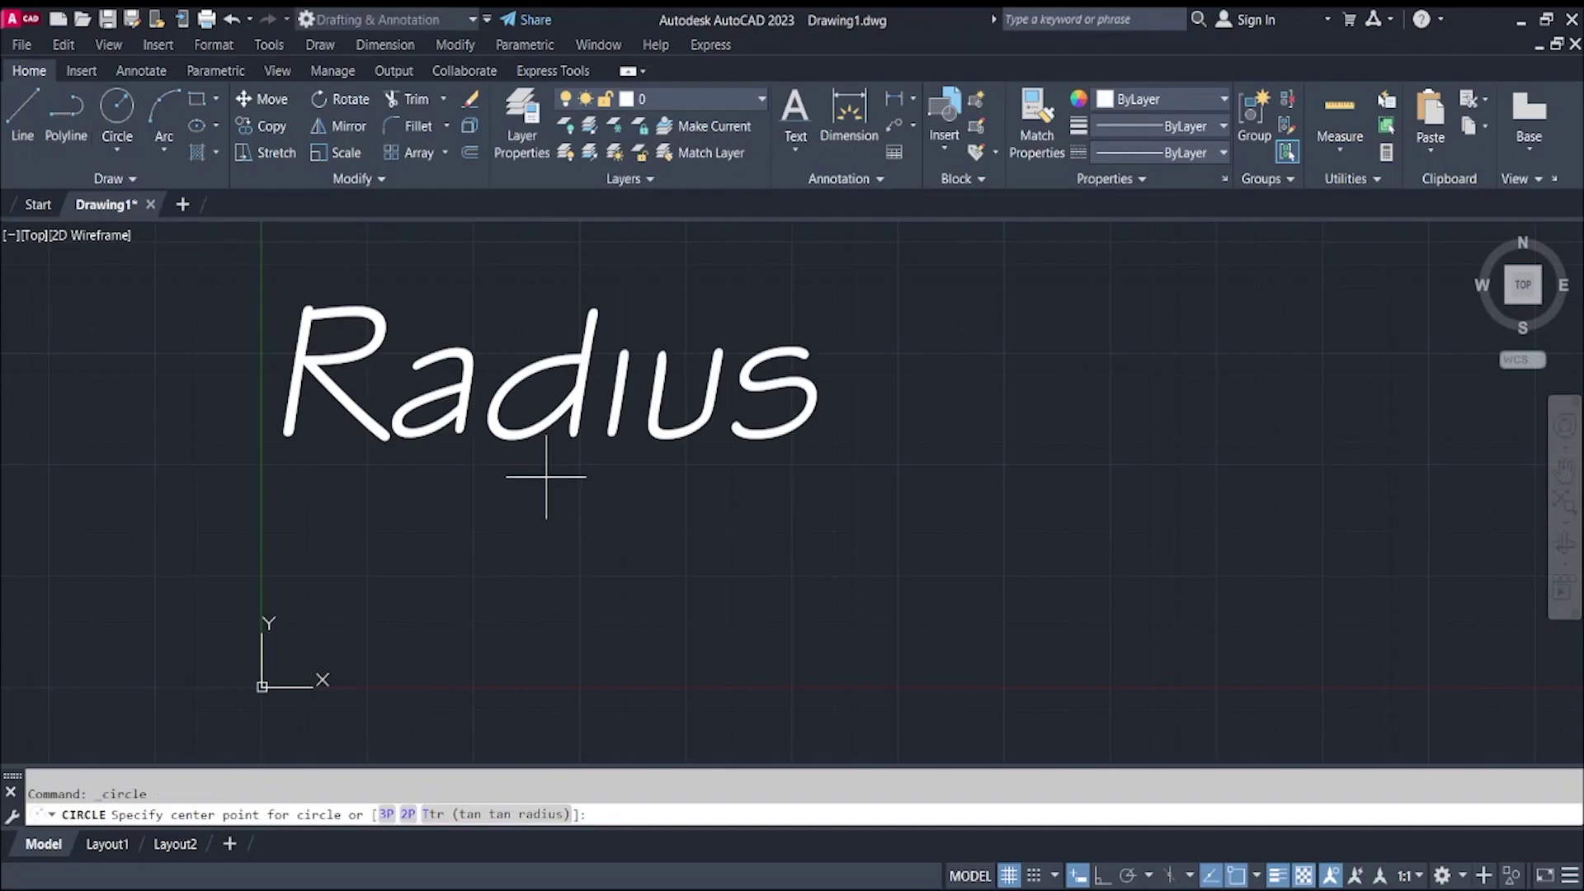
pyautogui.press('Escape')
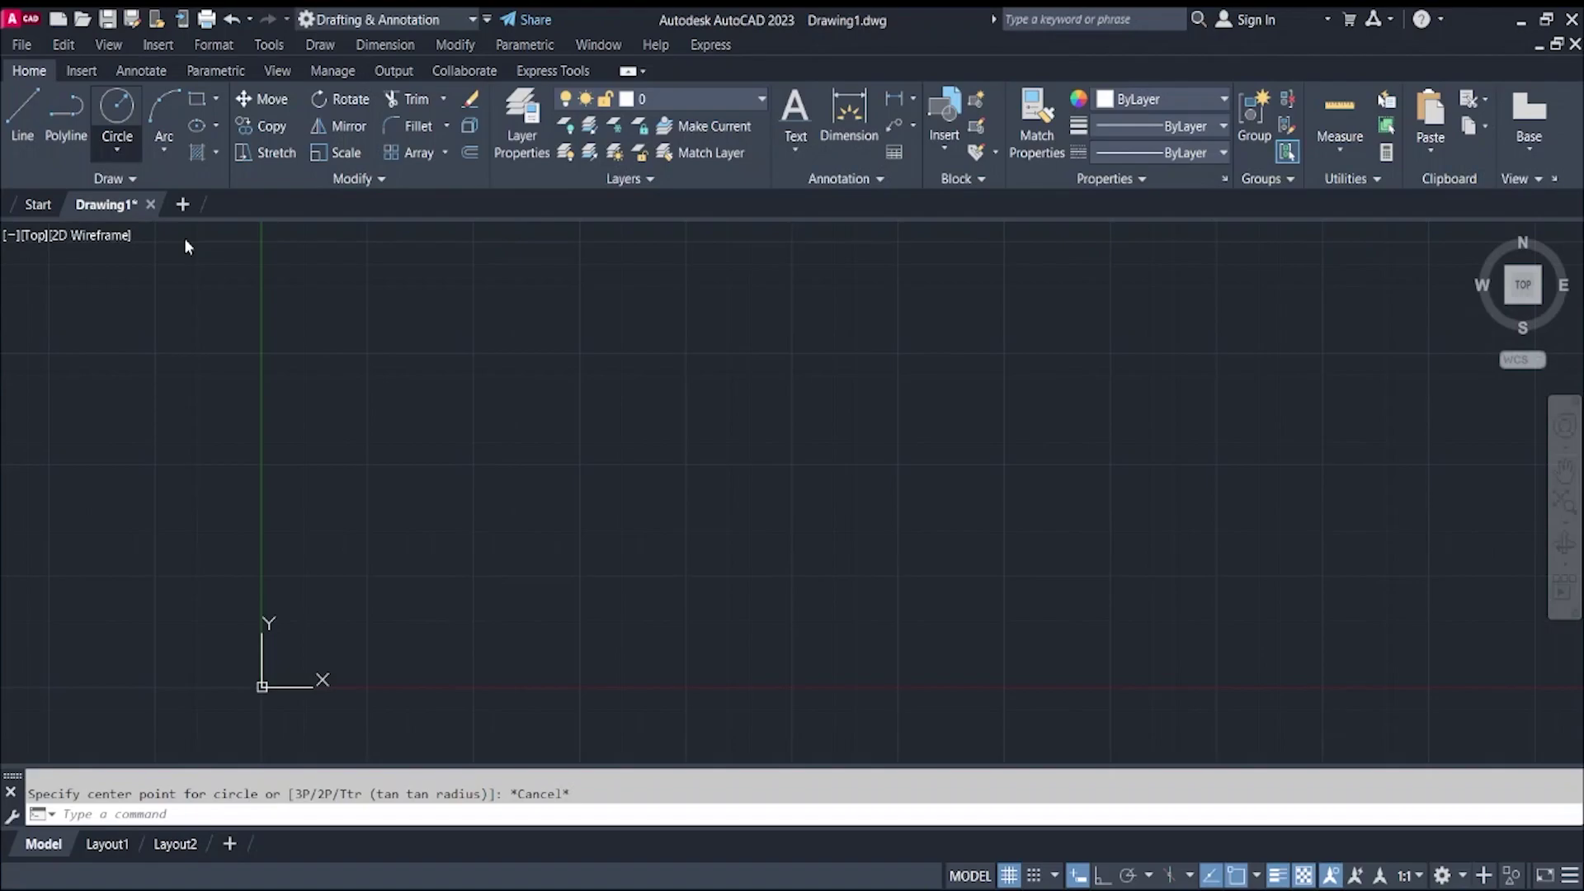
# Draw a circle of radius 20 by center and radius in the empty drawing
pyautogui.click(117, 150)
pyautogui.press('Return')
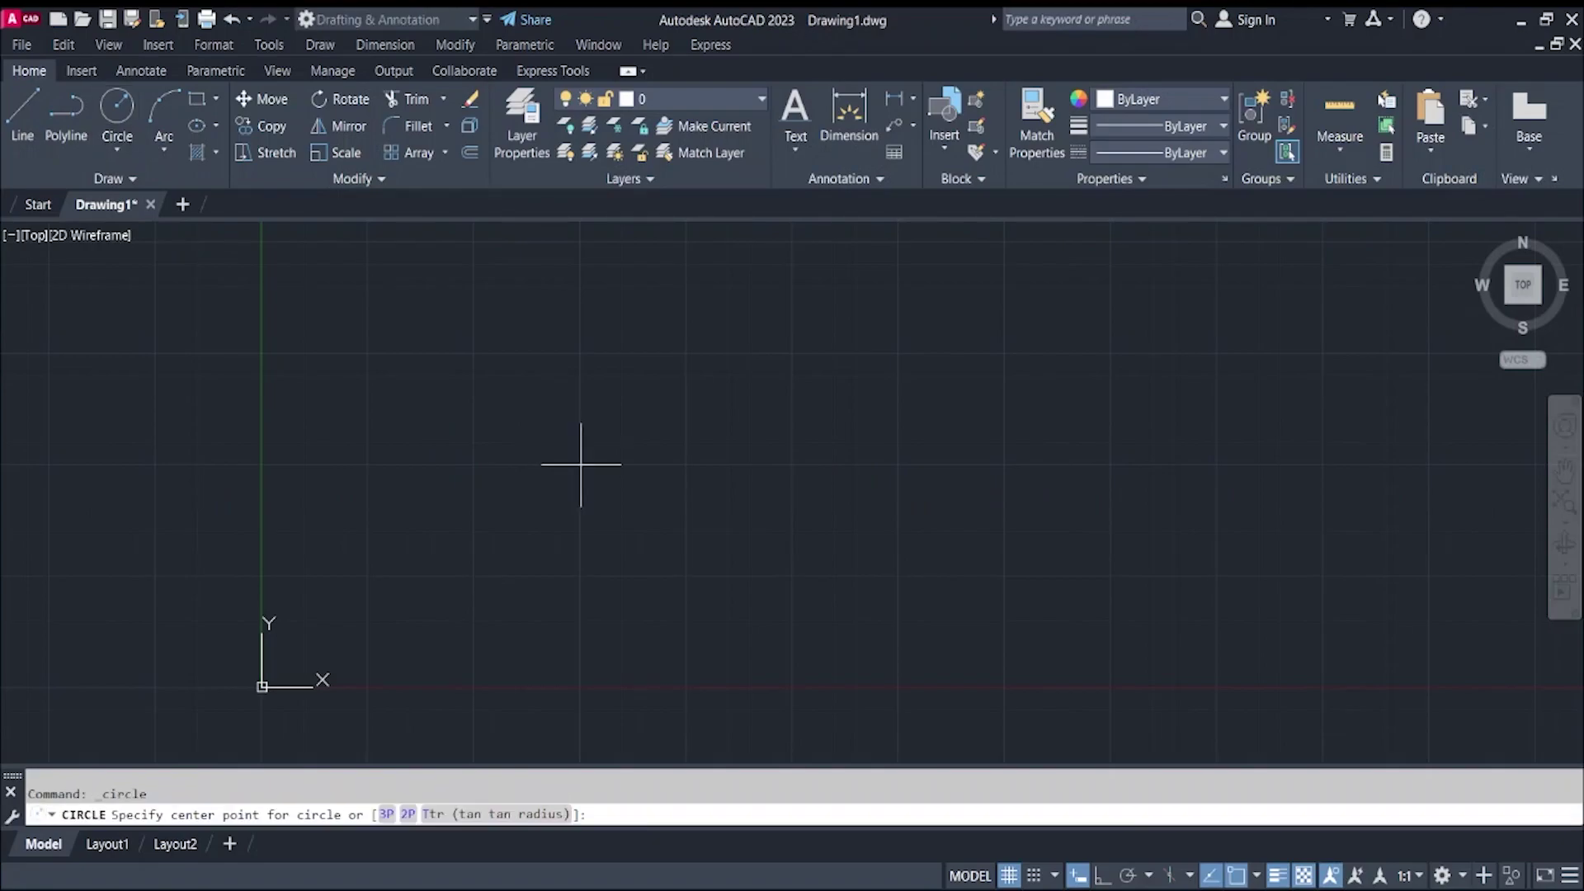
pyautogui.click(581, 465)
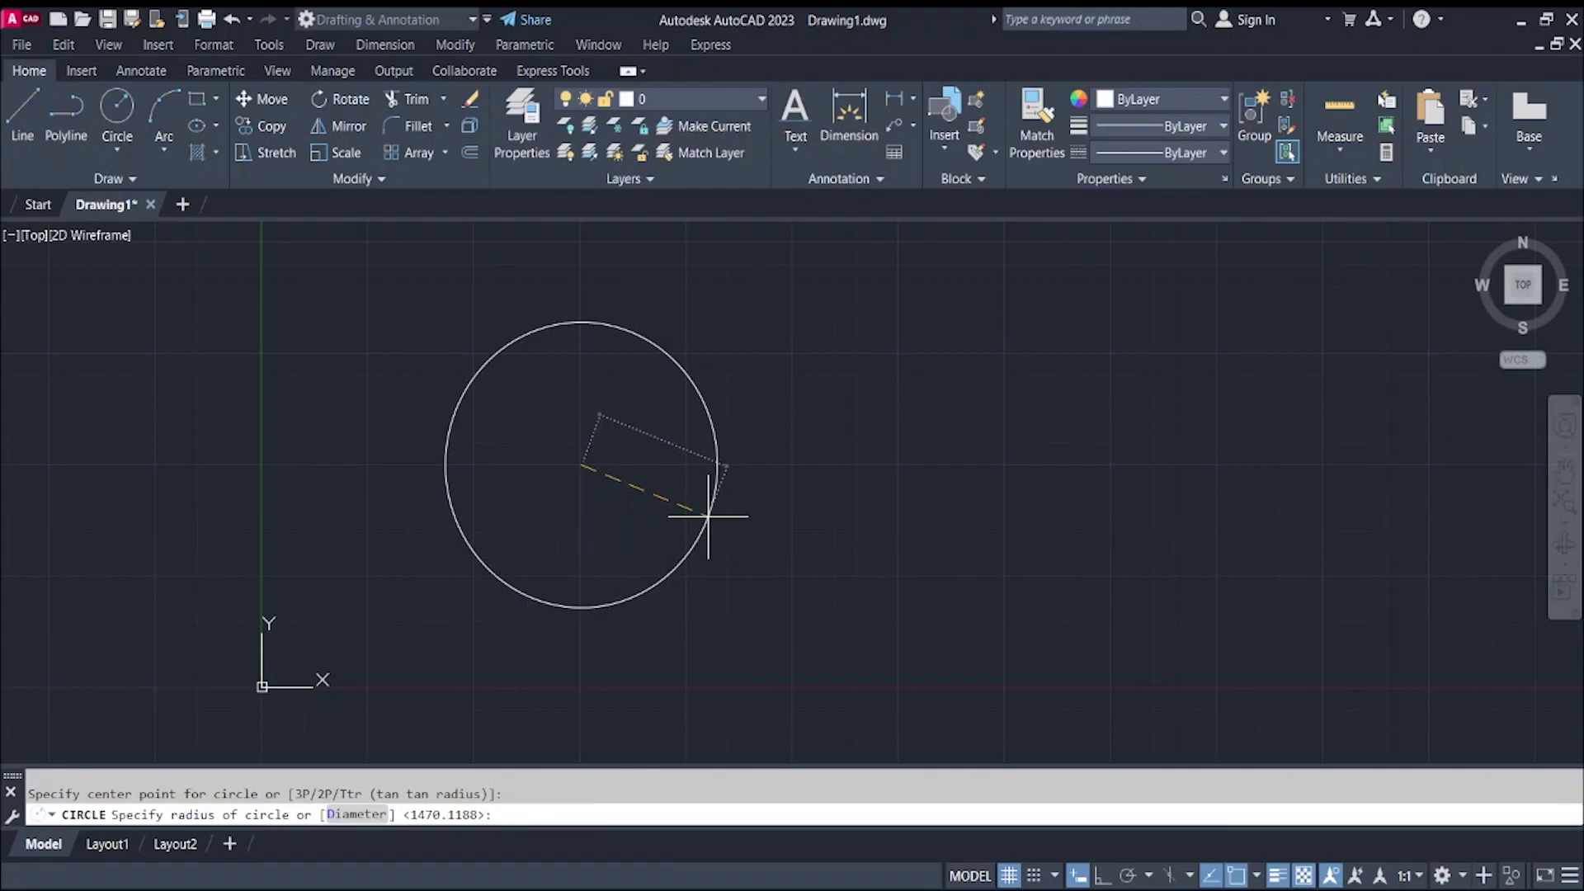
pyautogui.write('20')
pyautogui.press('Return')
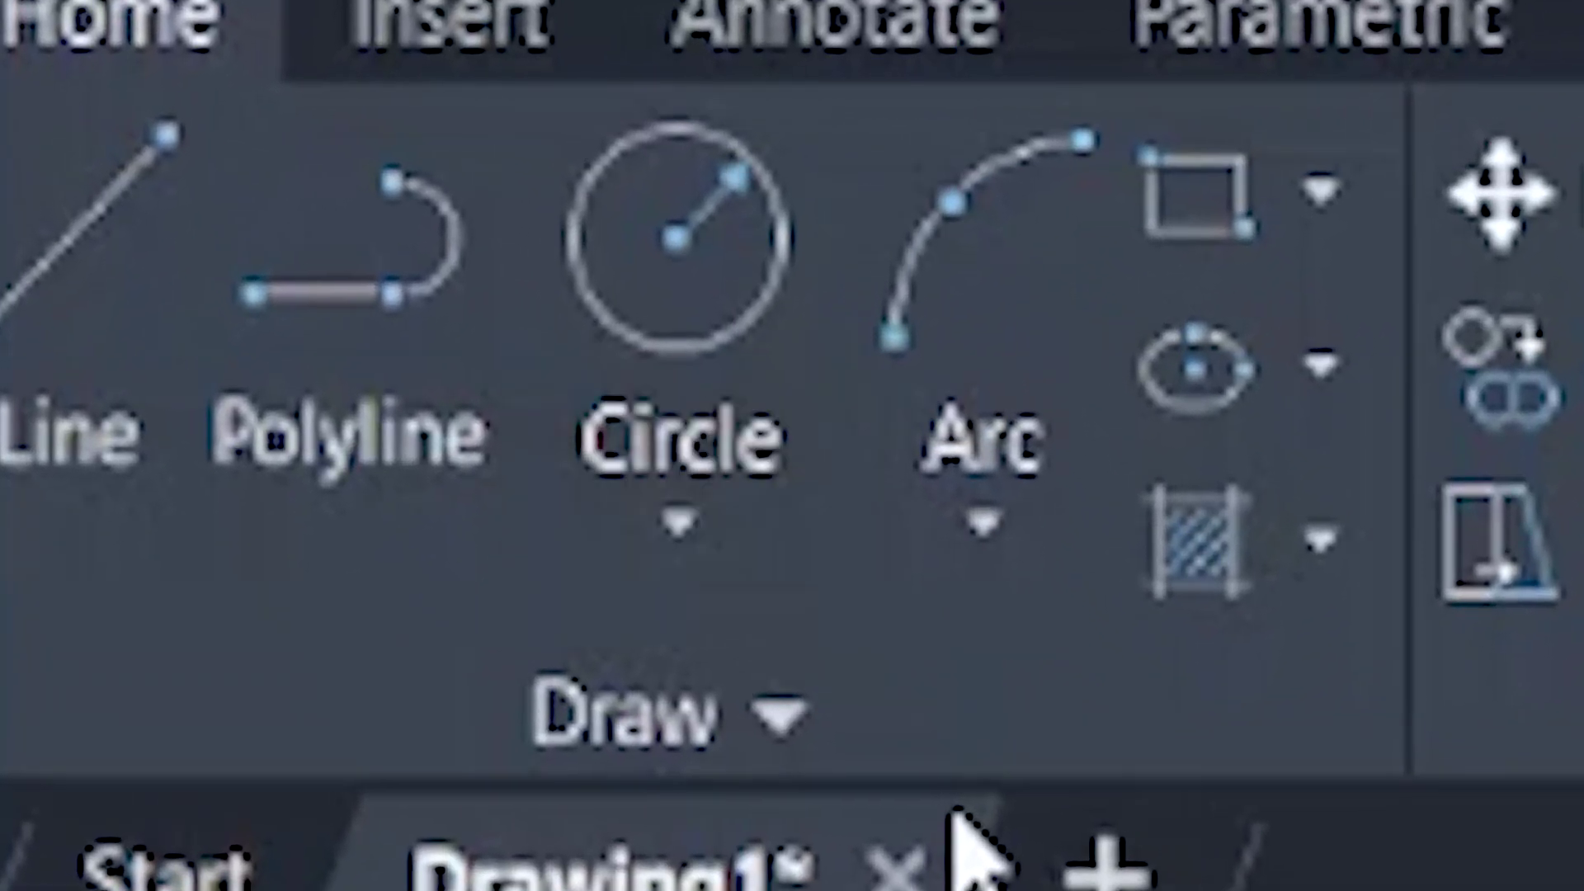
# Draw a second radius-20 circle right of the first, then start a DIMRADIUS radius dimension
pyautogui.click(182, 204)
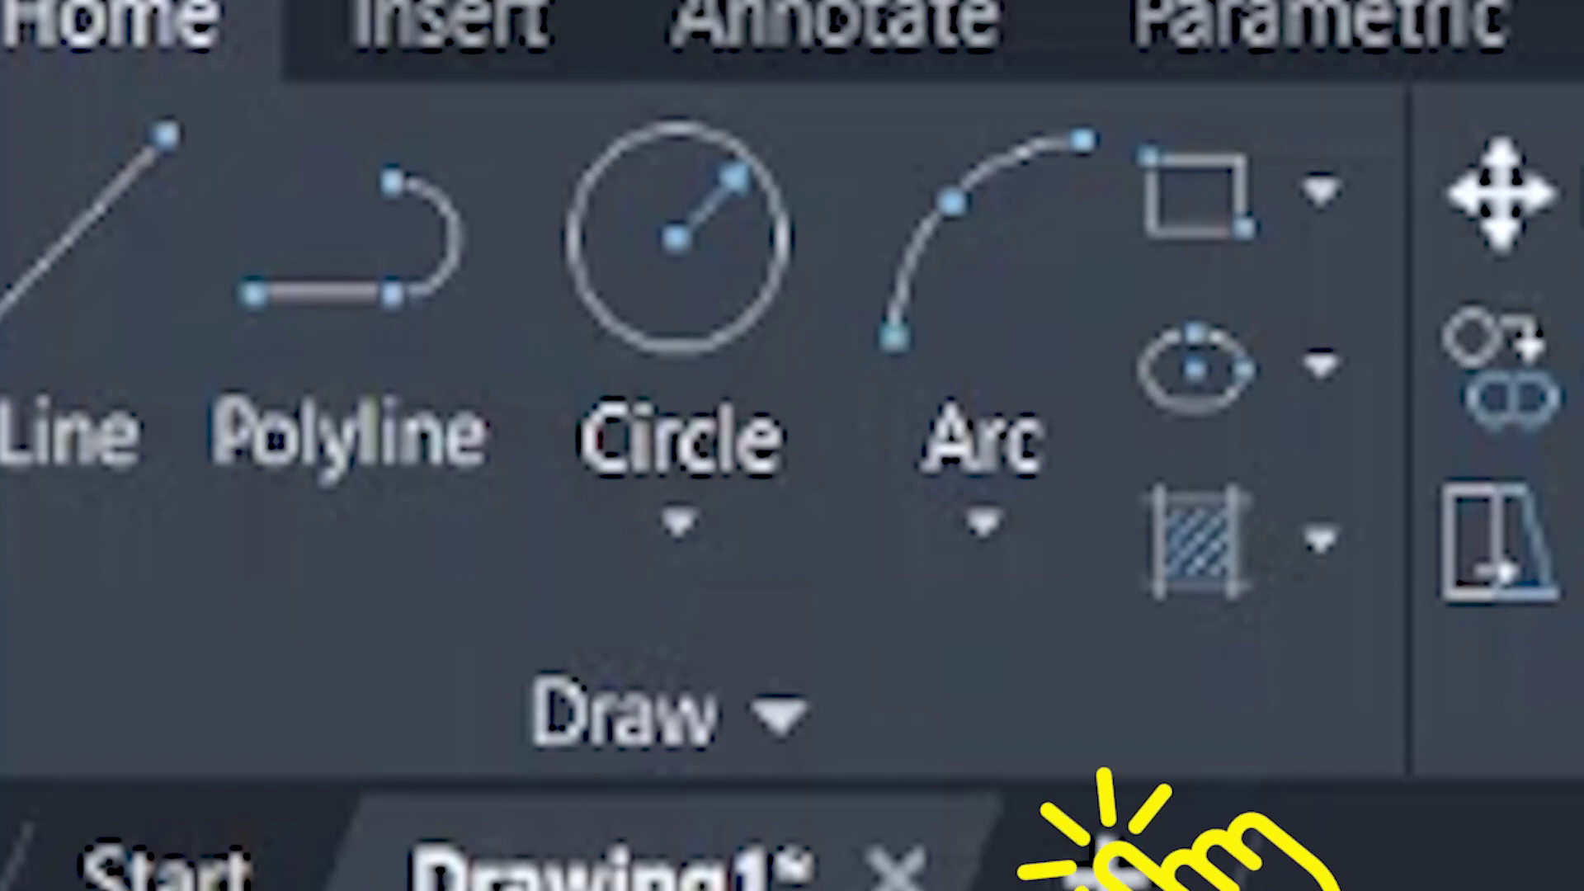
pyautogui.click(675, 519)
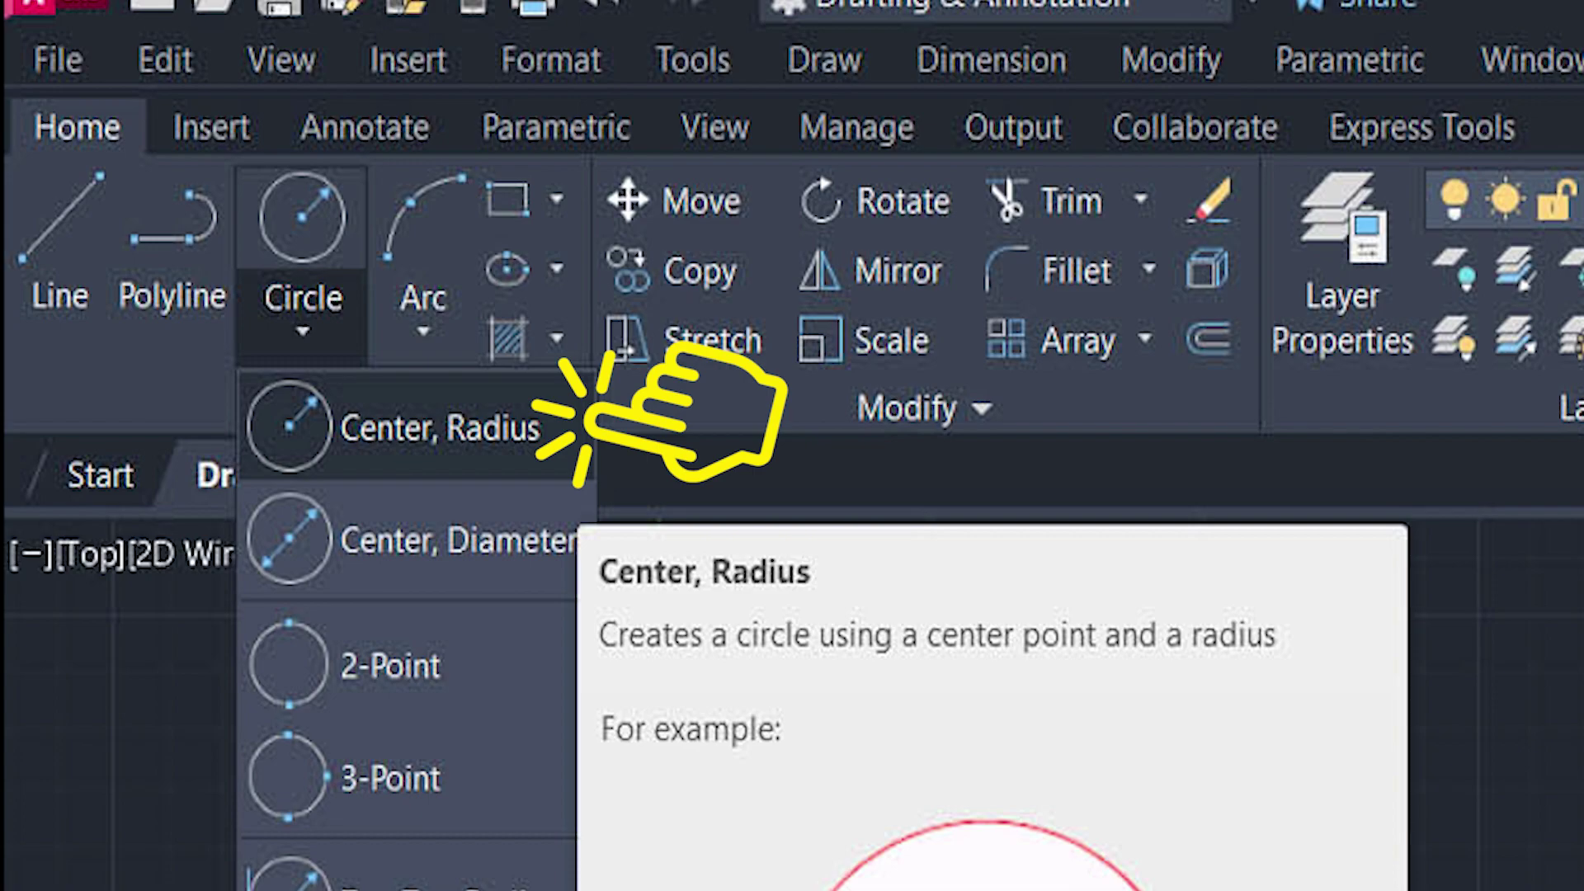
pyautogui.click(569, 426)
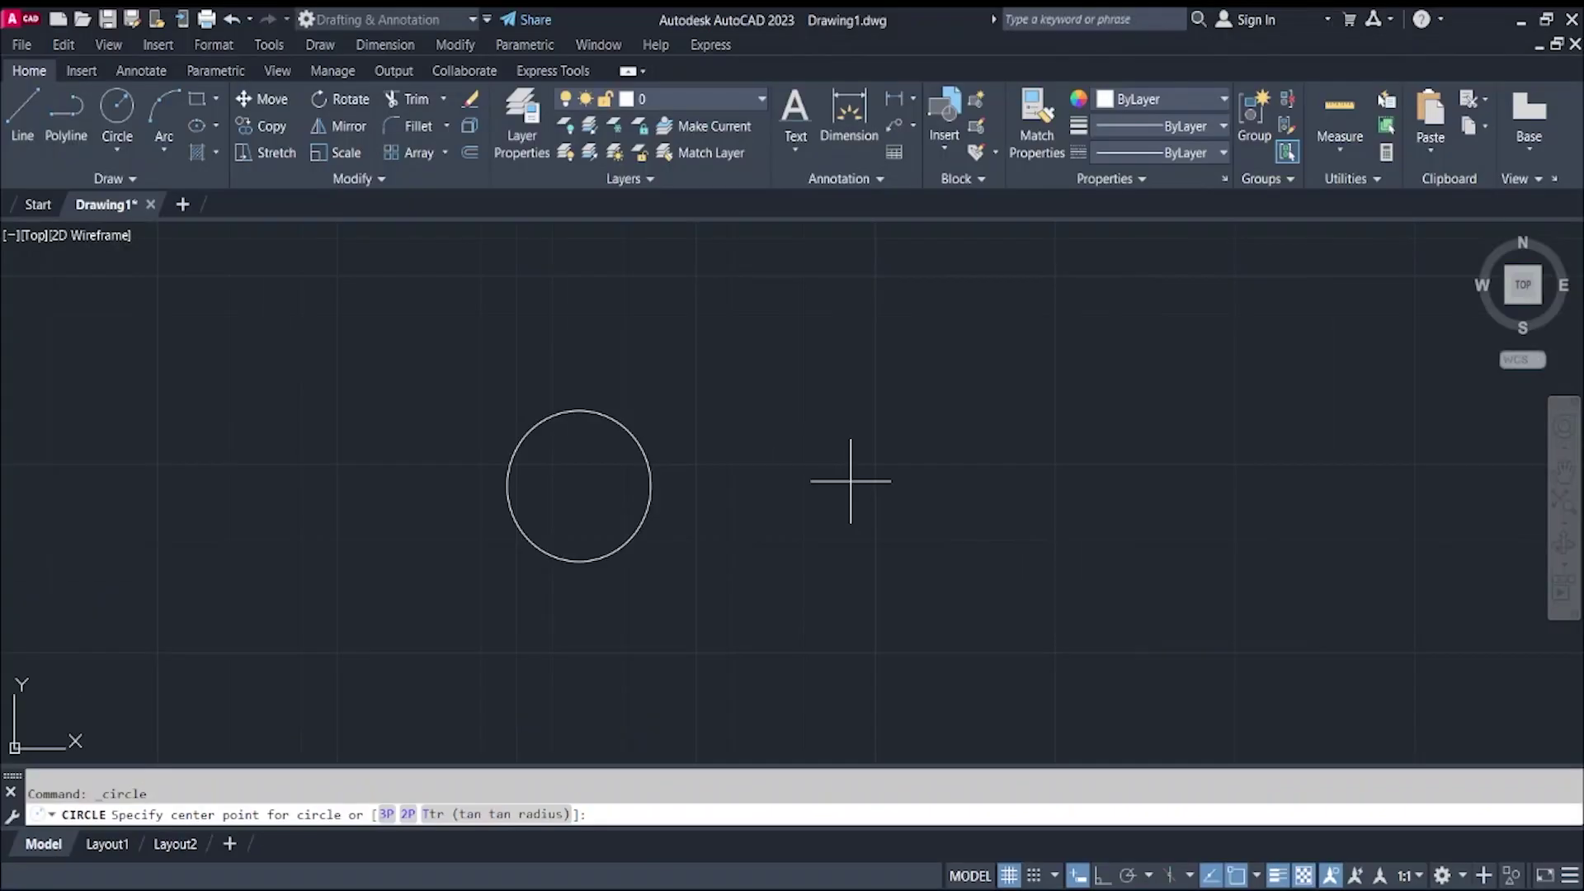
pyautogui.click(851, 481)
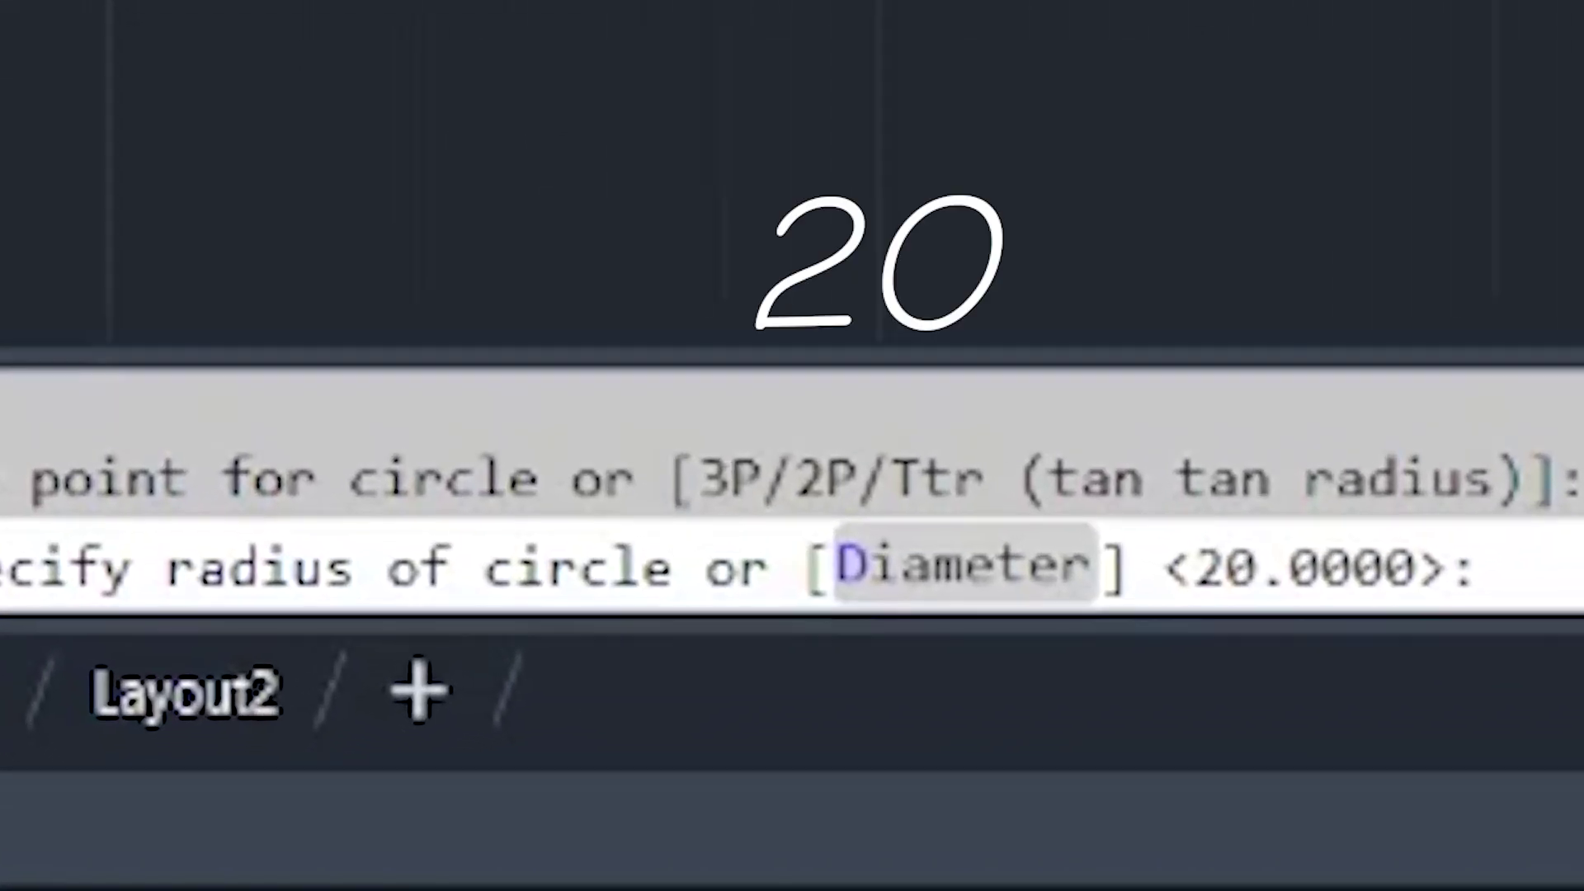
pyautogui.write('20')
pyautogui.press('Return')
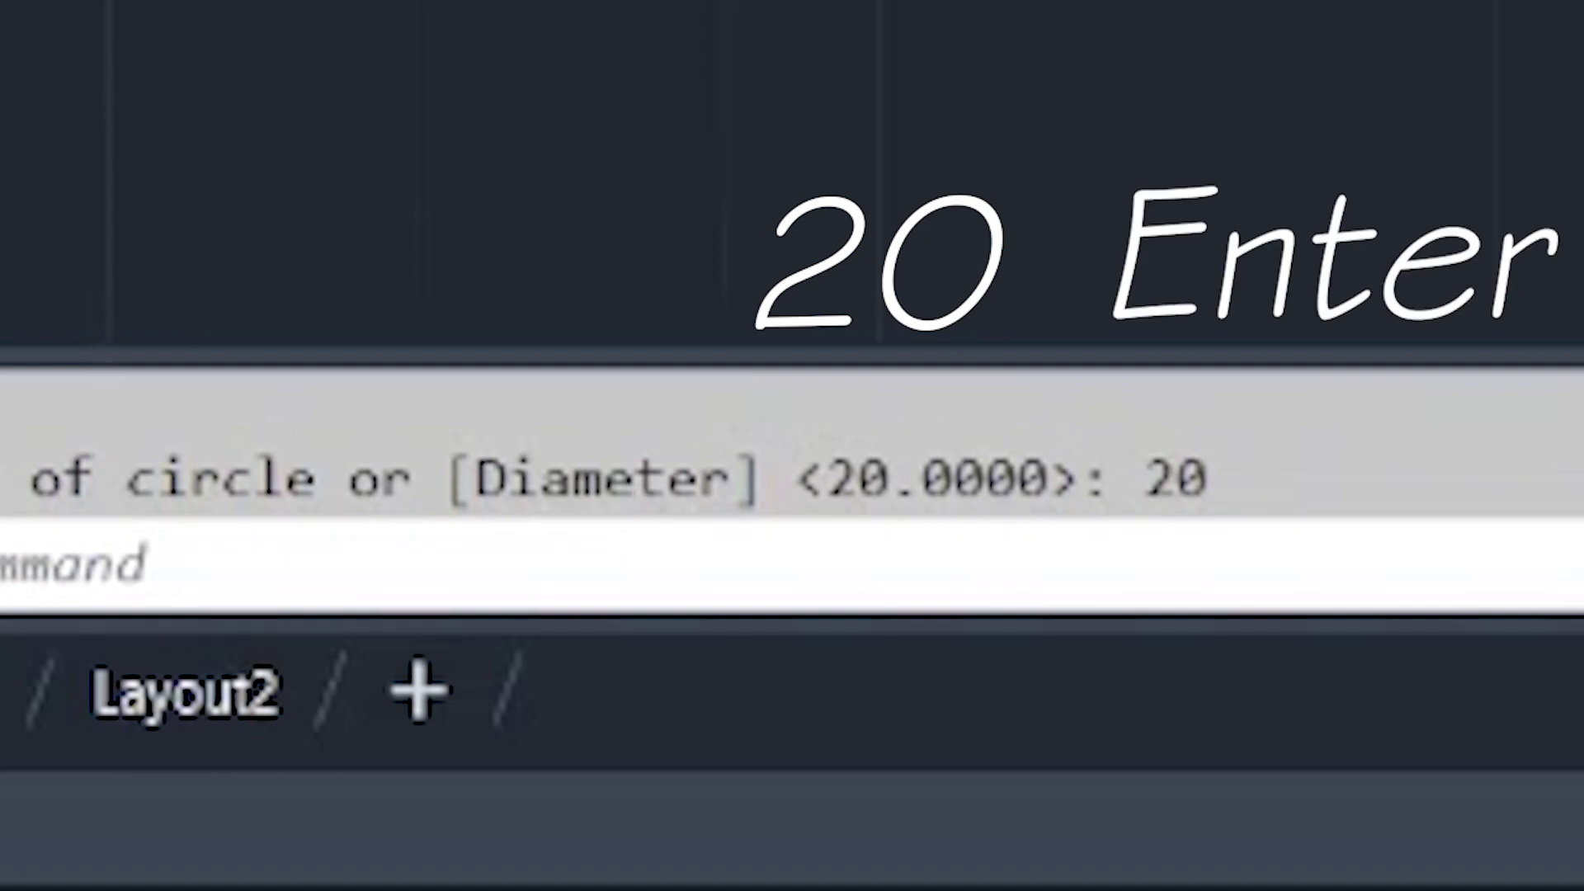
pyautogui.write('dimradius')
pyautogui.press('Return')
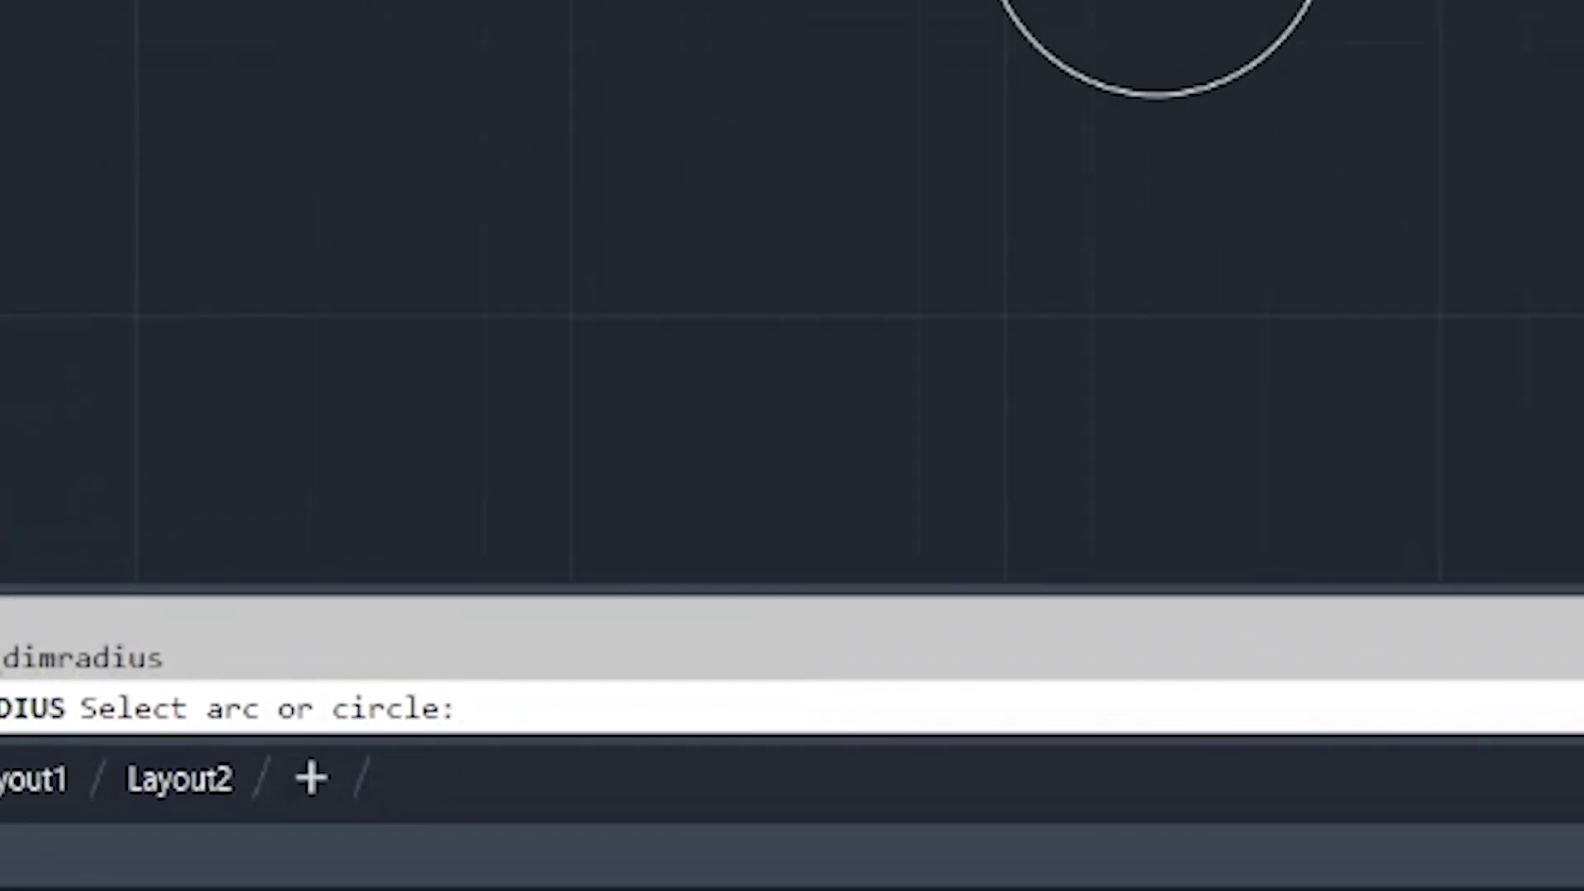
# Add an R20 radius dimension to the right-hand circle
pyautogui.click(919, 470)
pyautogui.click(902, 470)
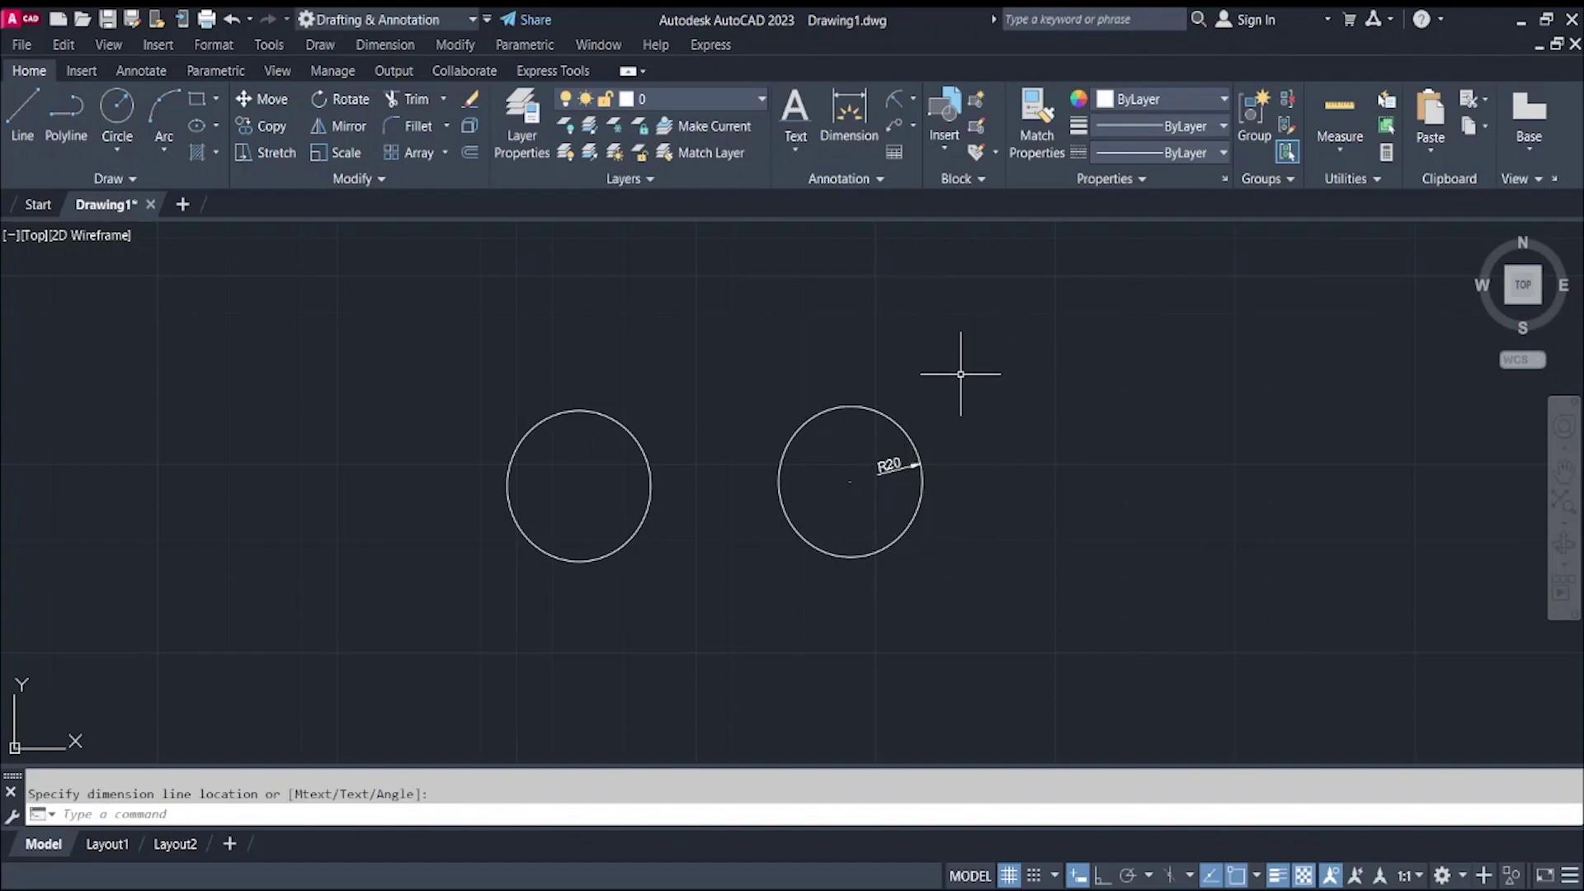
pyautogui.moveTo(771, 365)
pyautogui.mouseDown(button='middle')
pyautogui.moveTo(672, 382)
pyautogui.moveTo(528, 368)
pyautogui.mouseUp(button='middle')
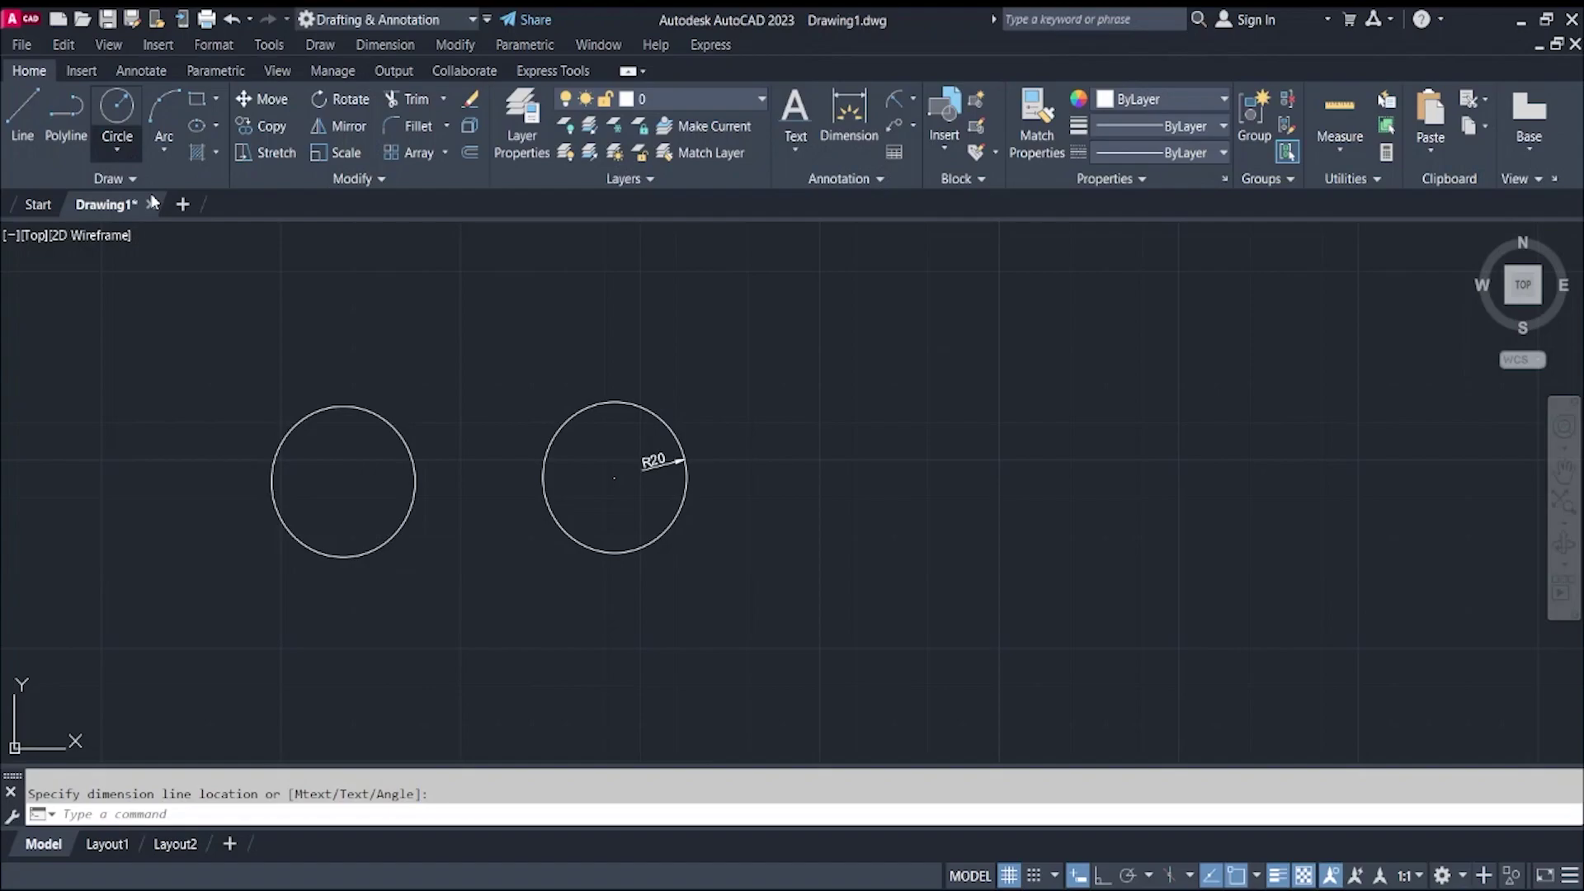
# Draw a third circle of radius 25 by center and radius to the right
pyautogui.click(116, 150)
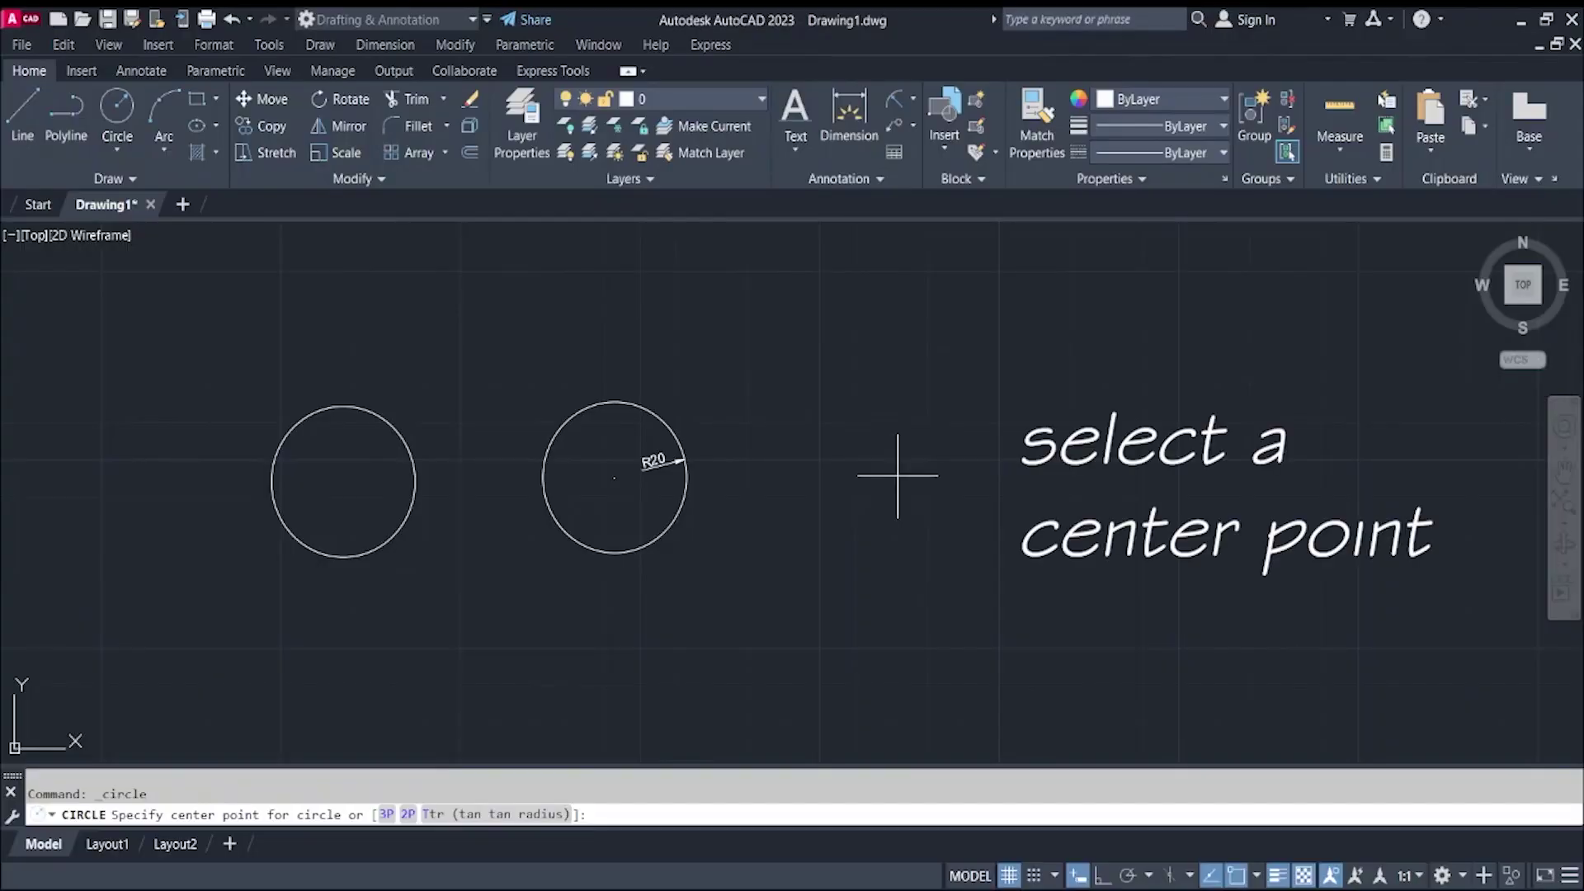
pyautogui.click(897, 477)
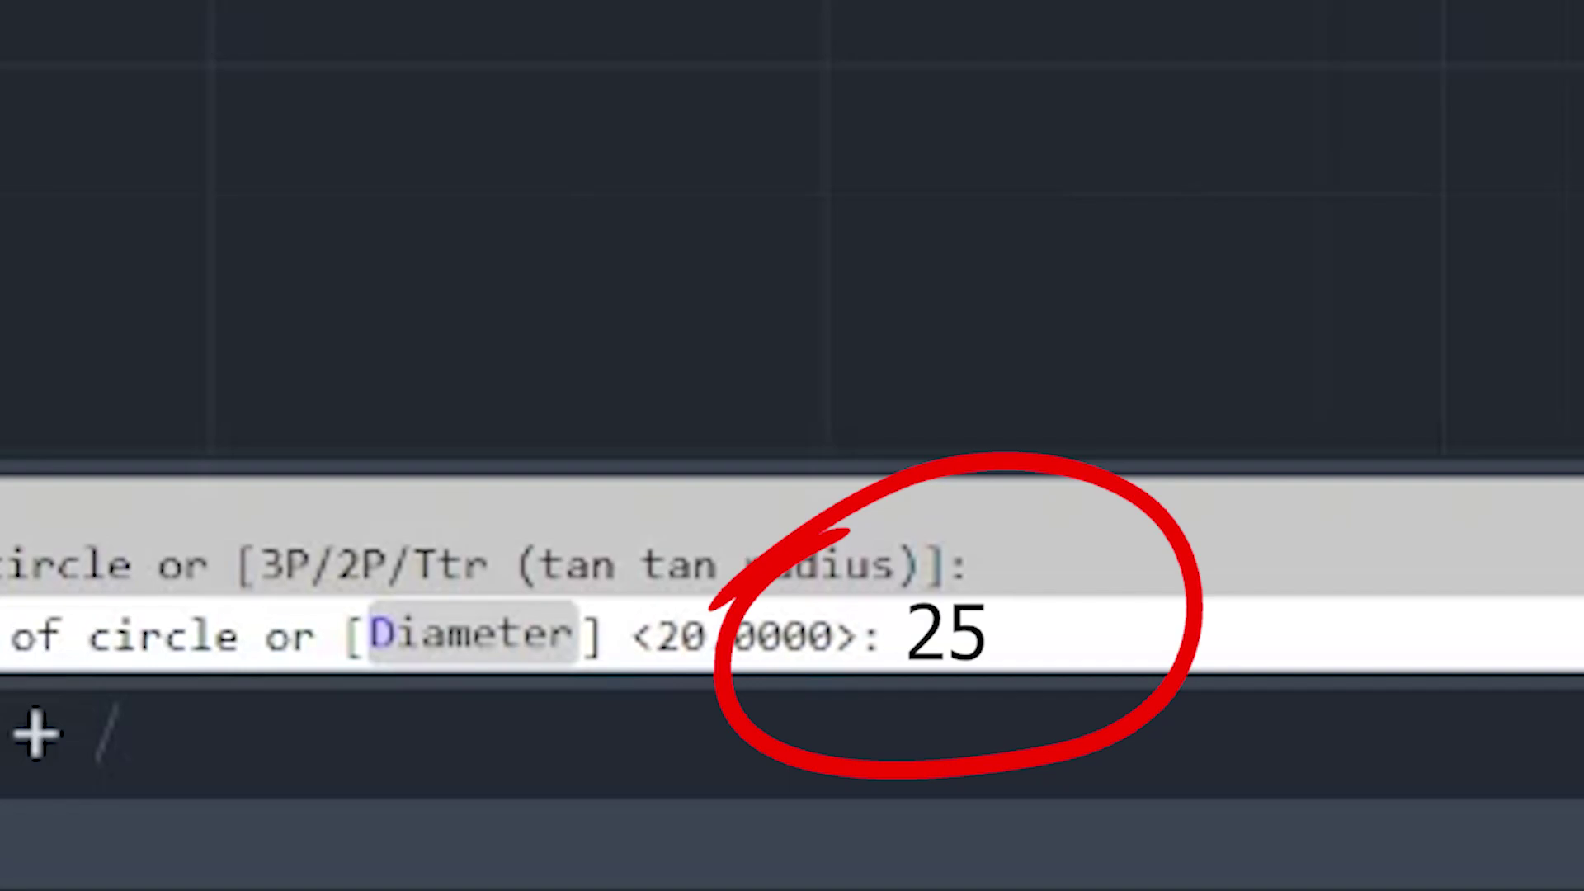
pyautogui.write('25')
pyautogui.press('Return')
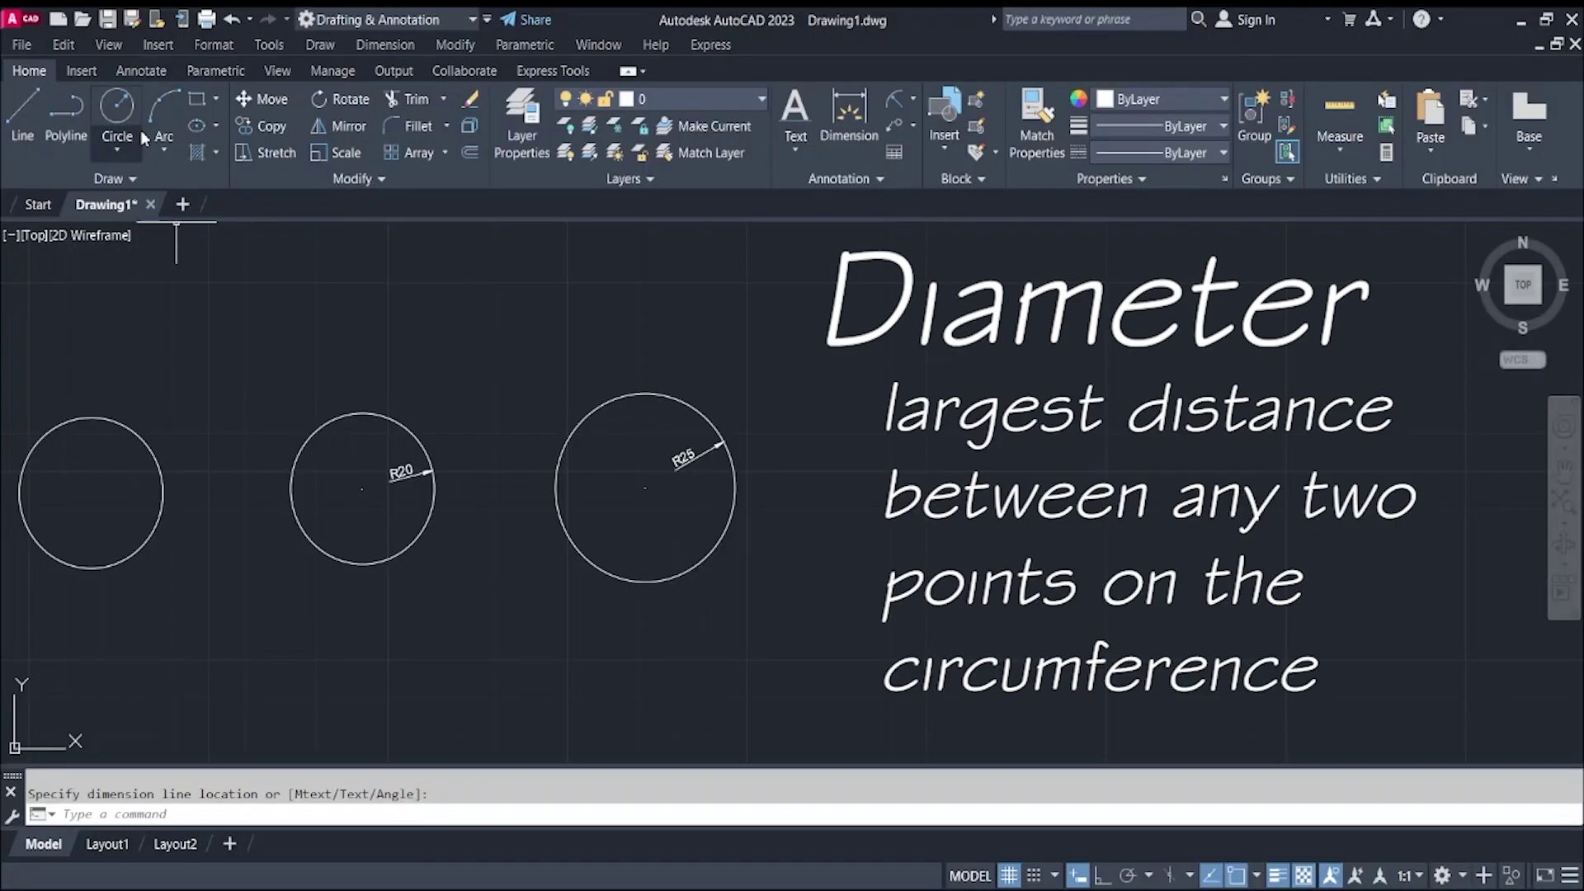
# Draw a circle of diameter 100 by center and diameter right of the R25 circle
pyautogui.click(160, 231)
pyautogui.click(1028, 492)
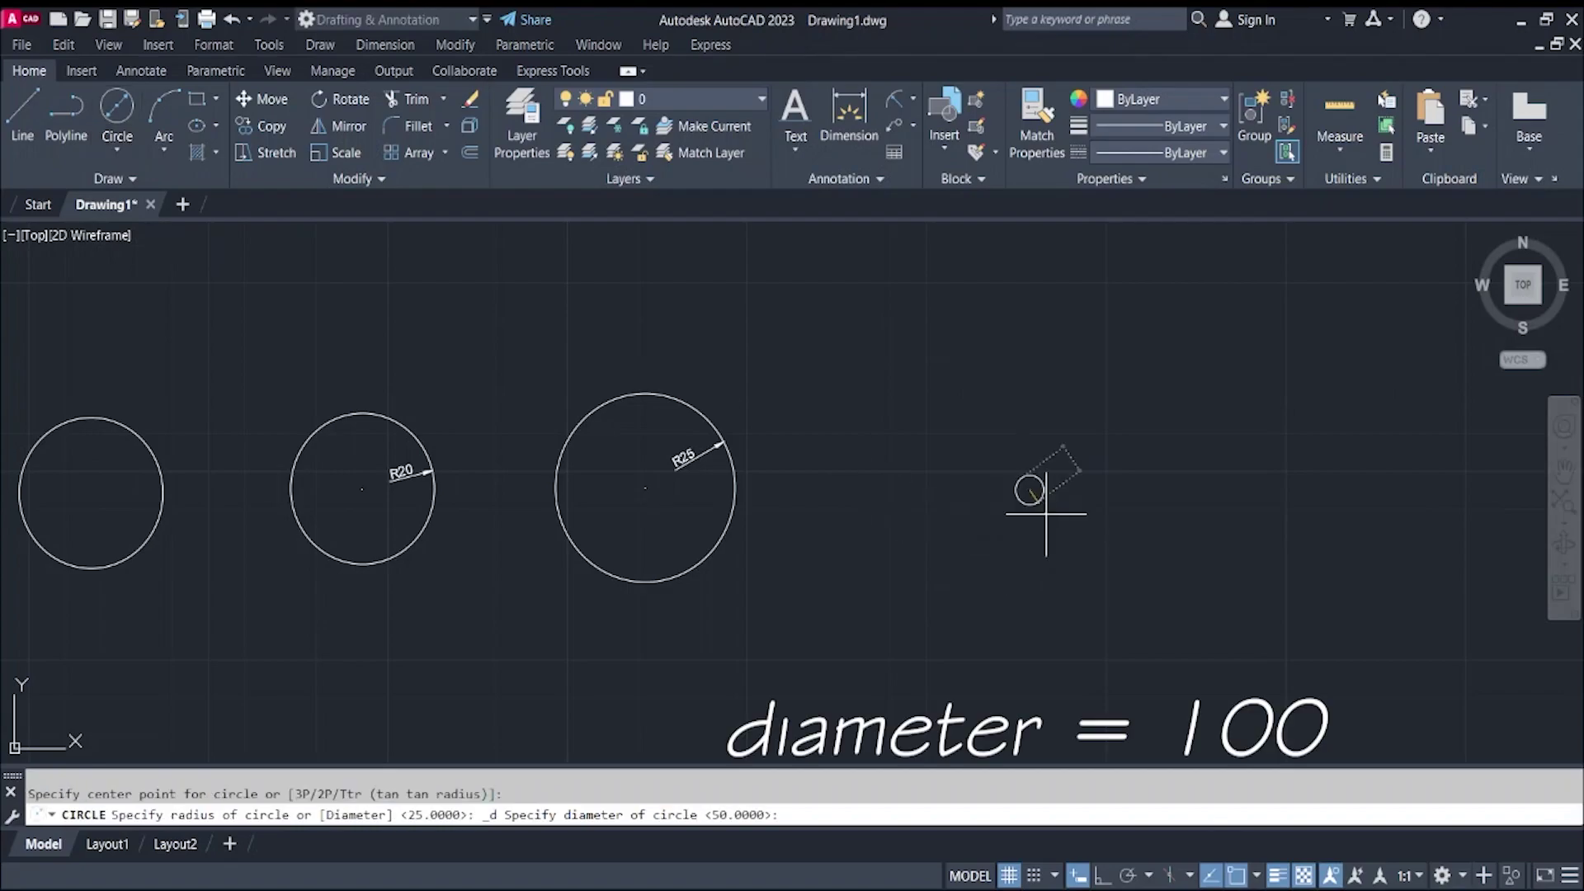
pyautogui.write('100')
pyautogui.press('Return')
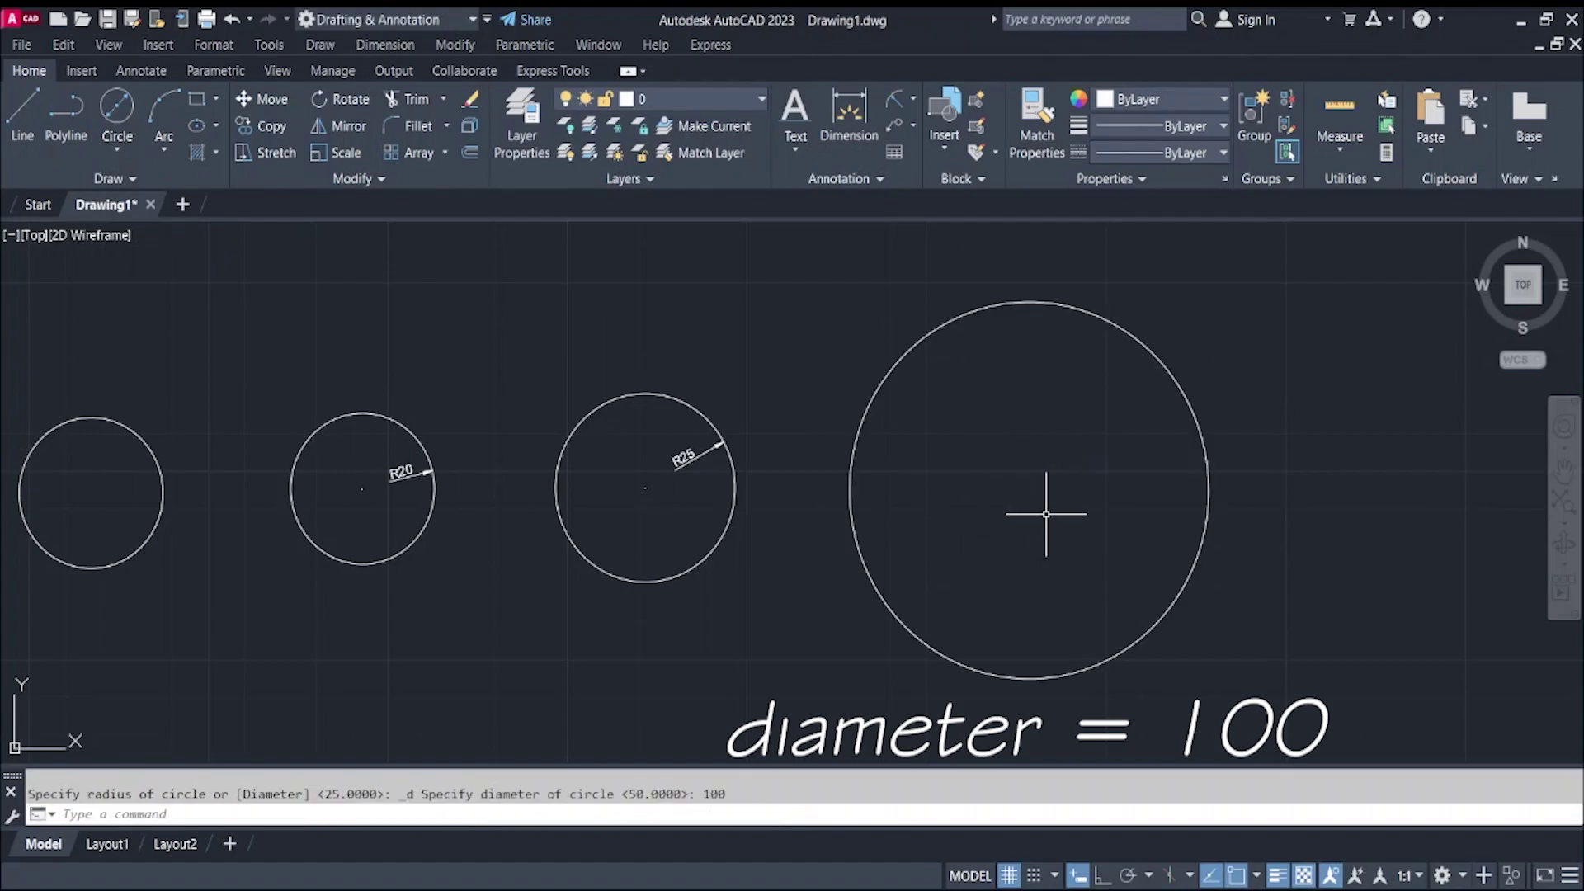
pyautogui.press('Escape')
pyautogui.moveTo(781, 388); pyautogui.dragTo(275, 375, button='middle')
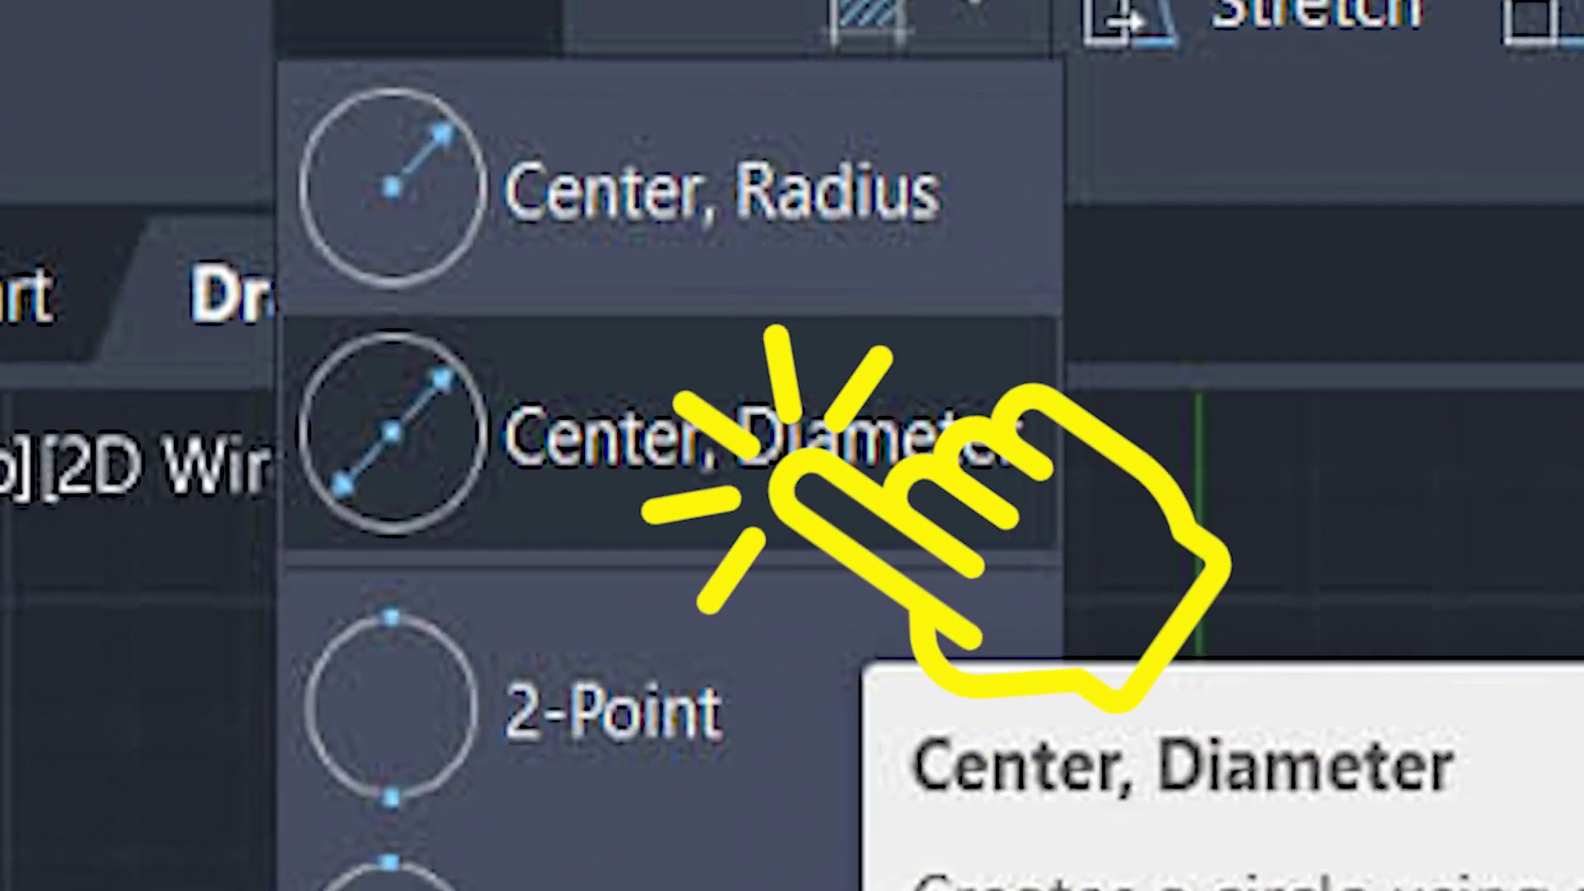
# Draw another circle of diameter 100 in the empty space to the right
pyautogui.click(780, 474)
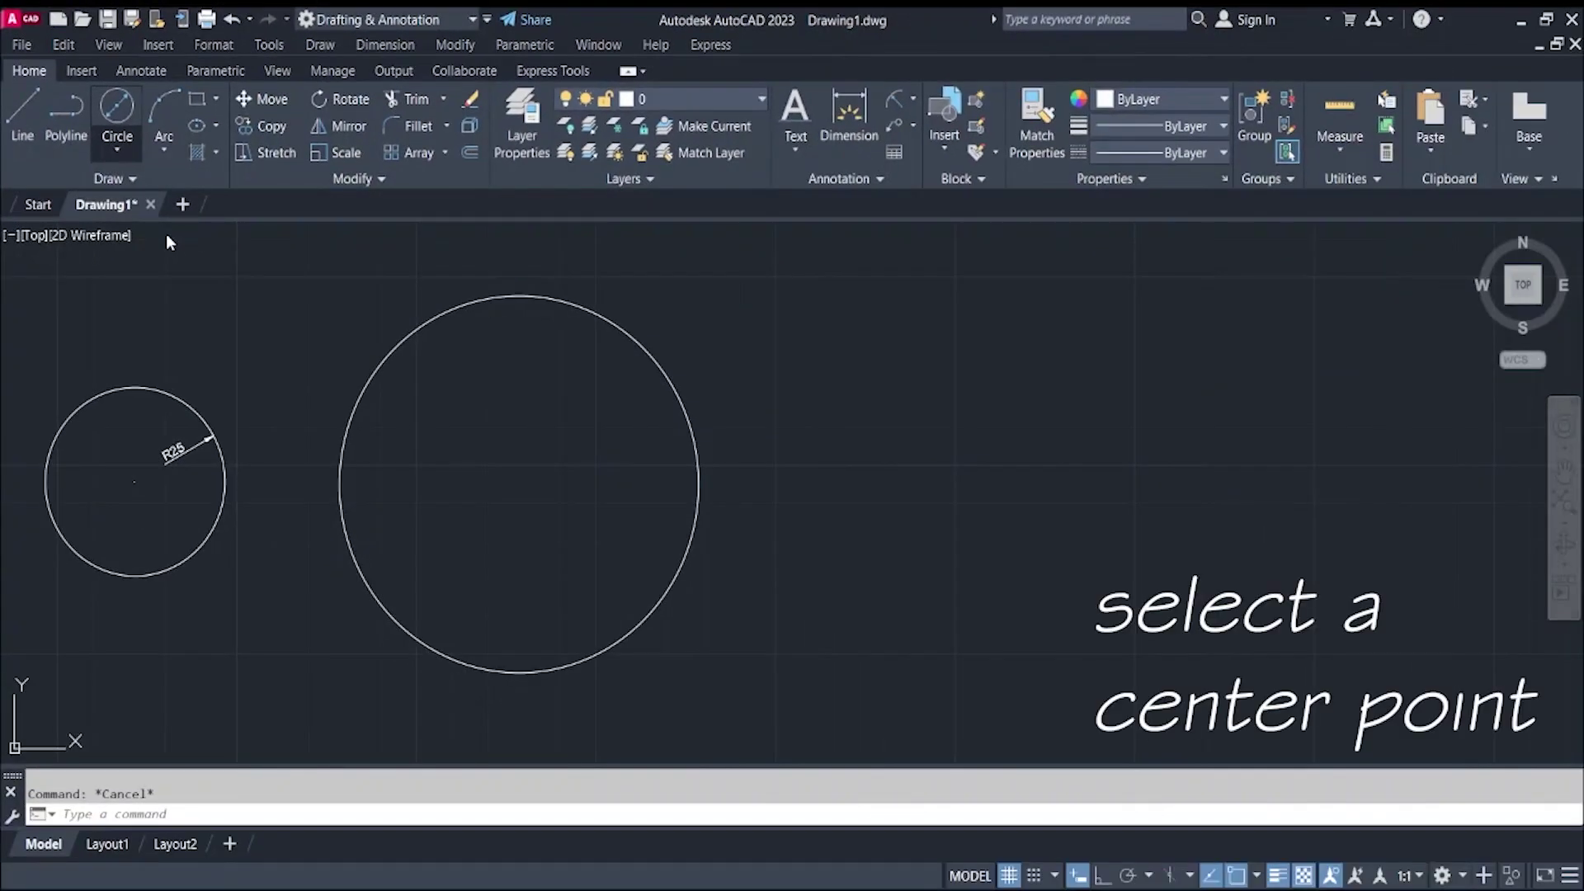
pyautogui.click(1084, 472)
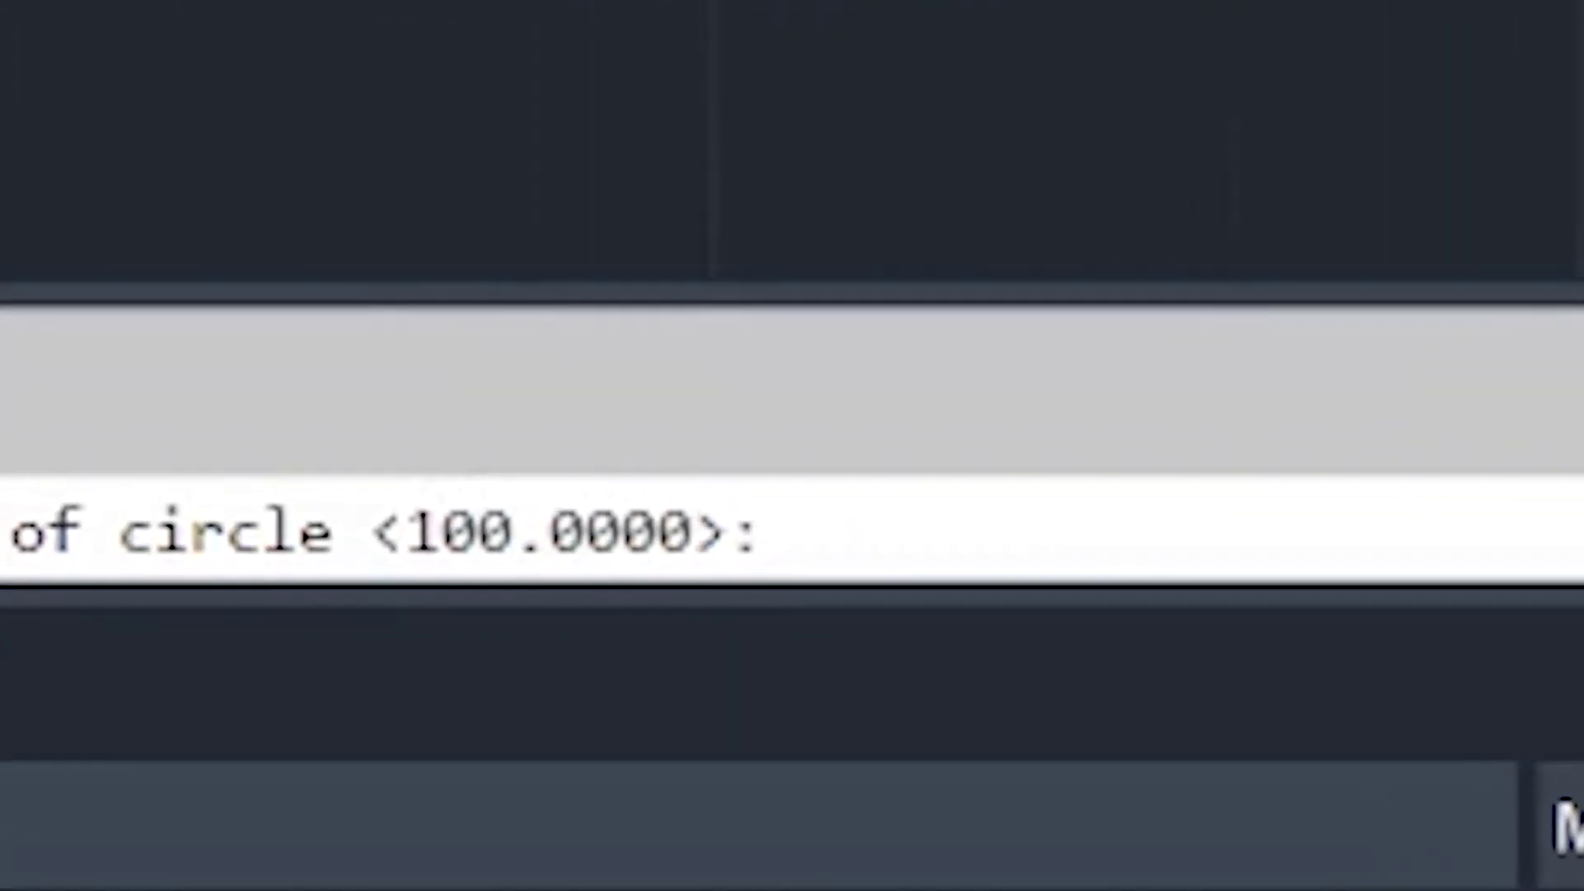
pyautogui.write('100')
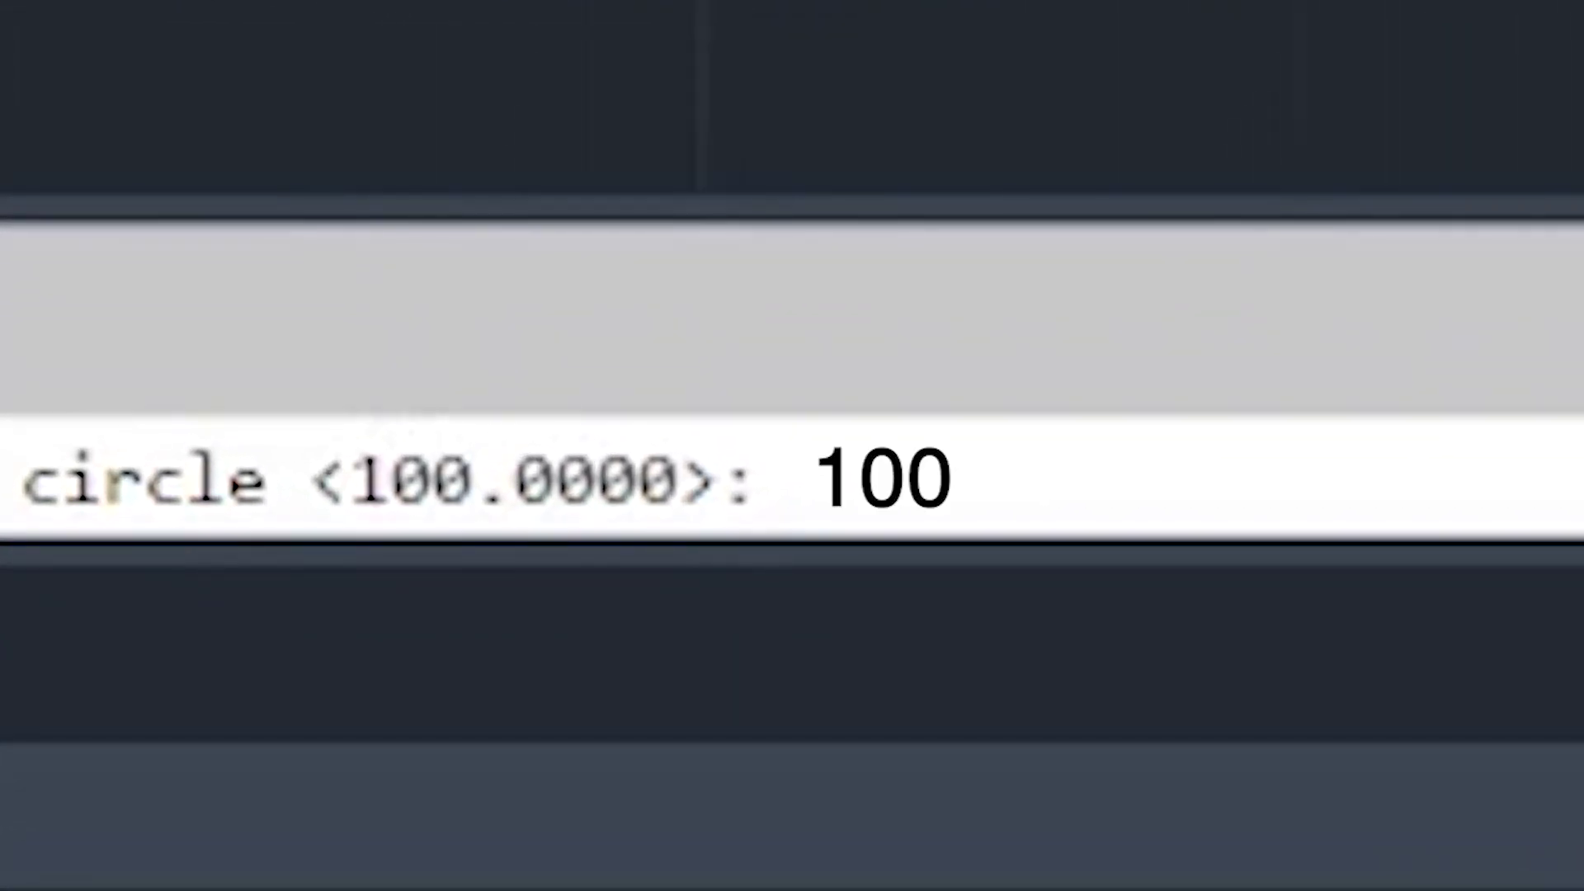
pyautogui.press('Return')
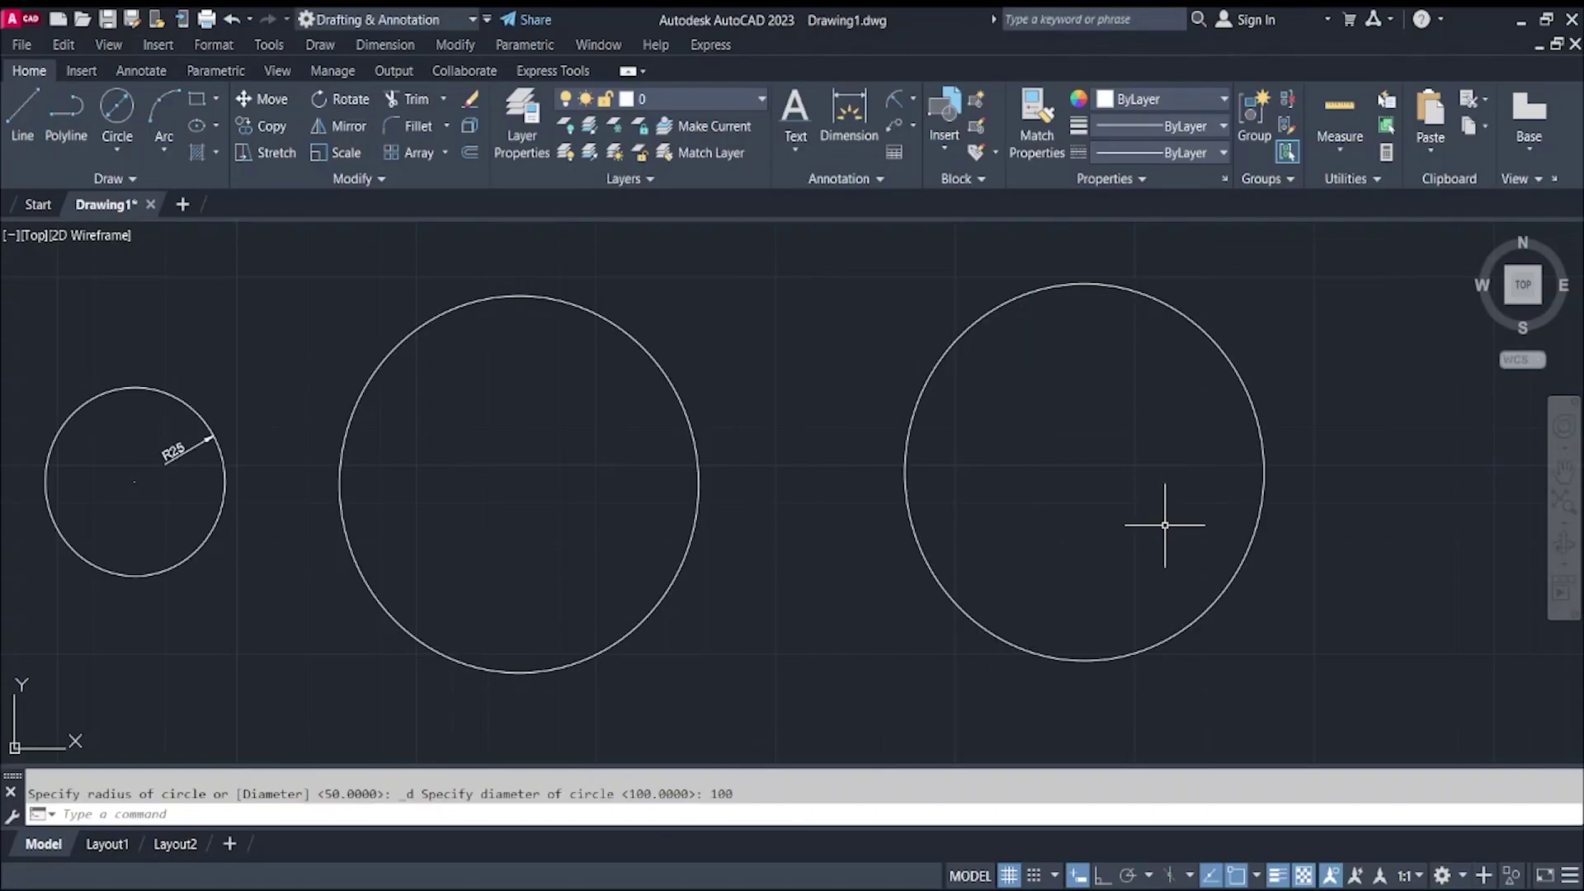
# Add a Ø100 diameter dimension to the new circle using DDI
pyautogui.write('ddi')
pyautogui.press('Return')
pyautogui.click(1263, 472)
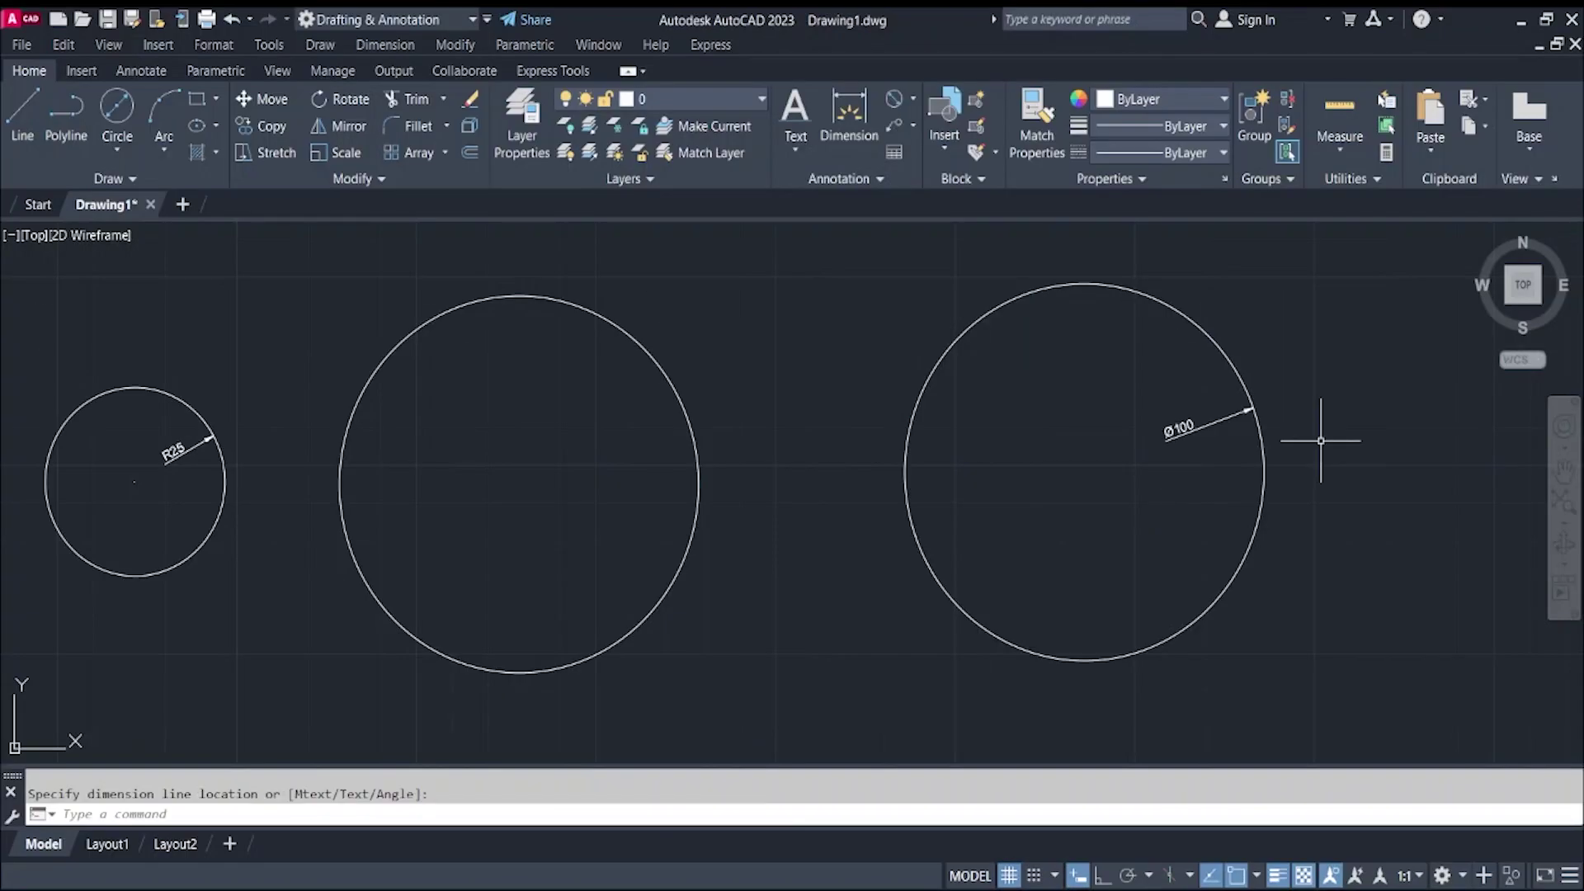
pyautogui.moveTo(1321, 441); pyautogui.dragTo(3, 470, button='middle')
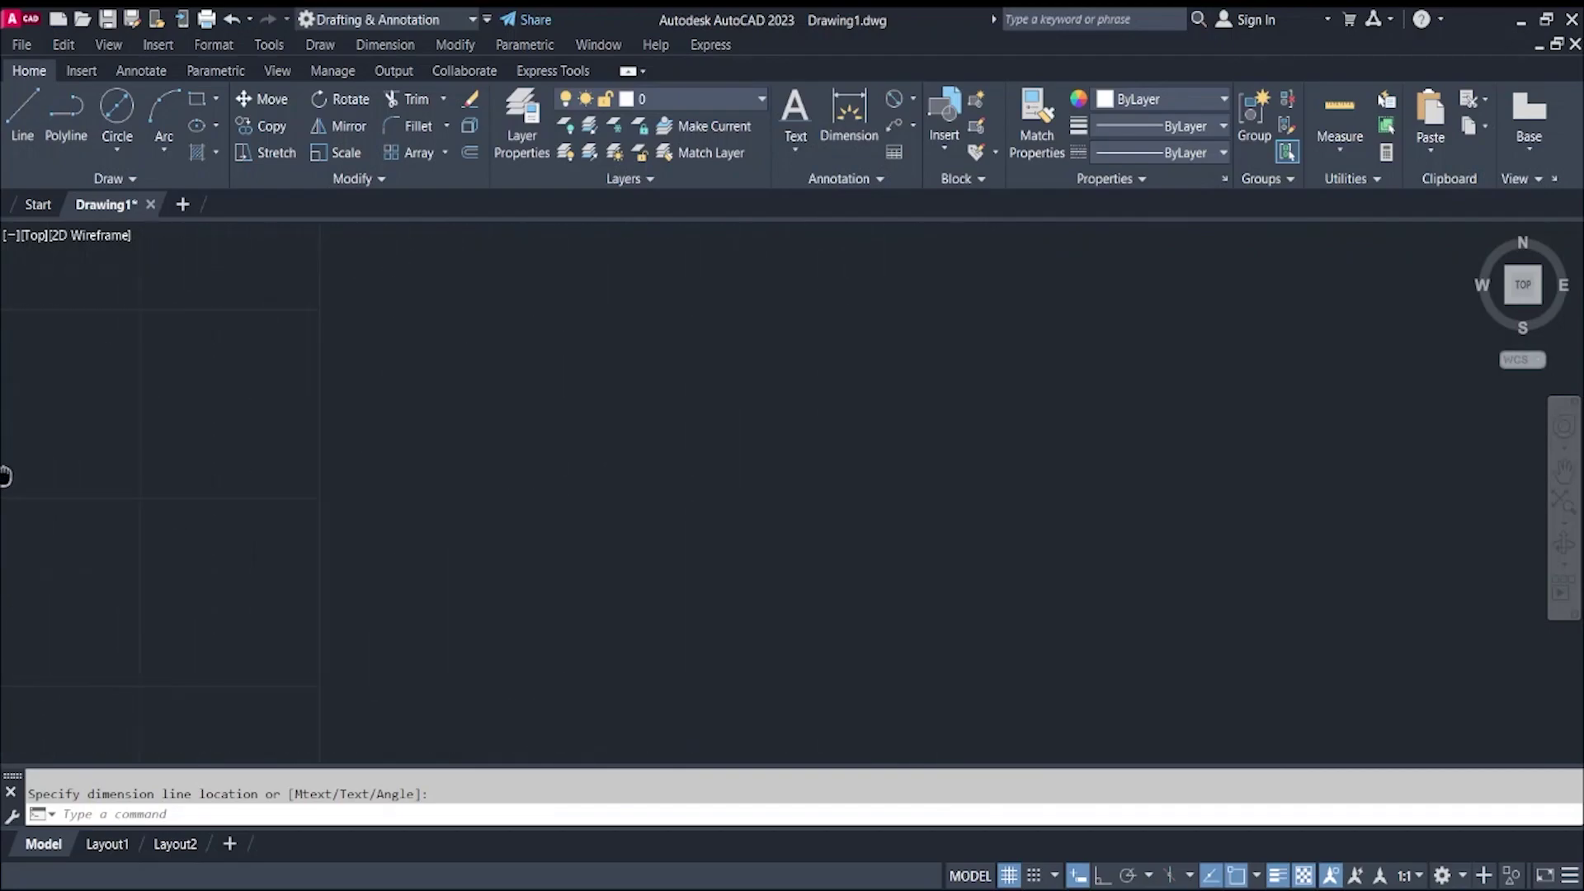
pyautogui.click(117, 149)
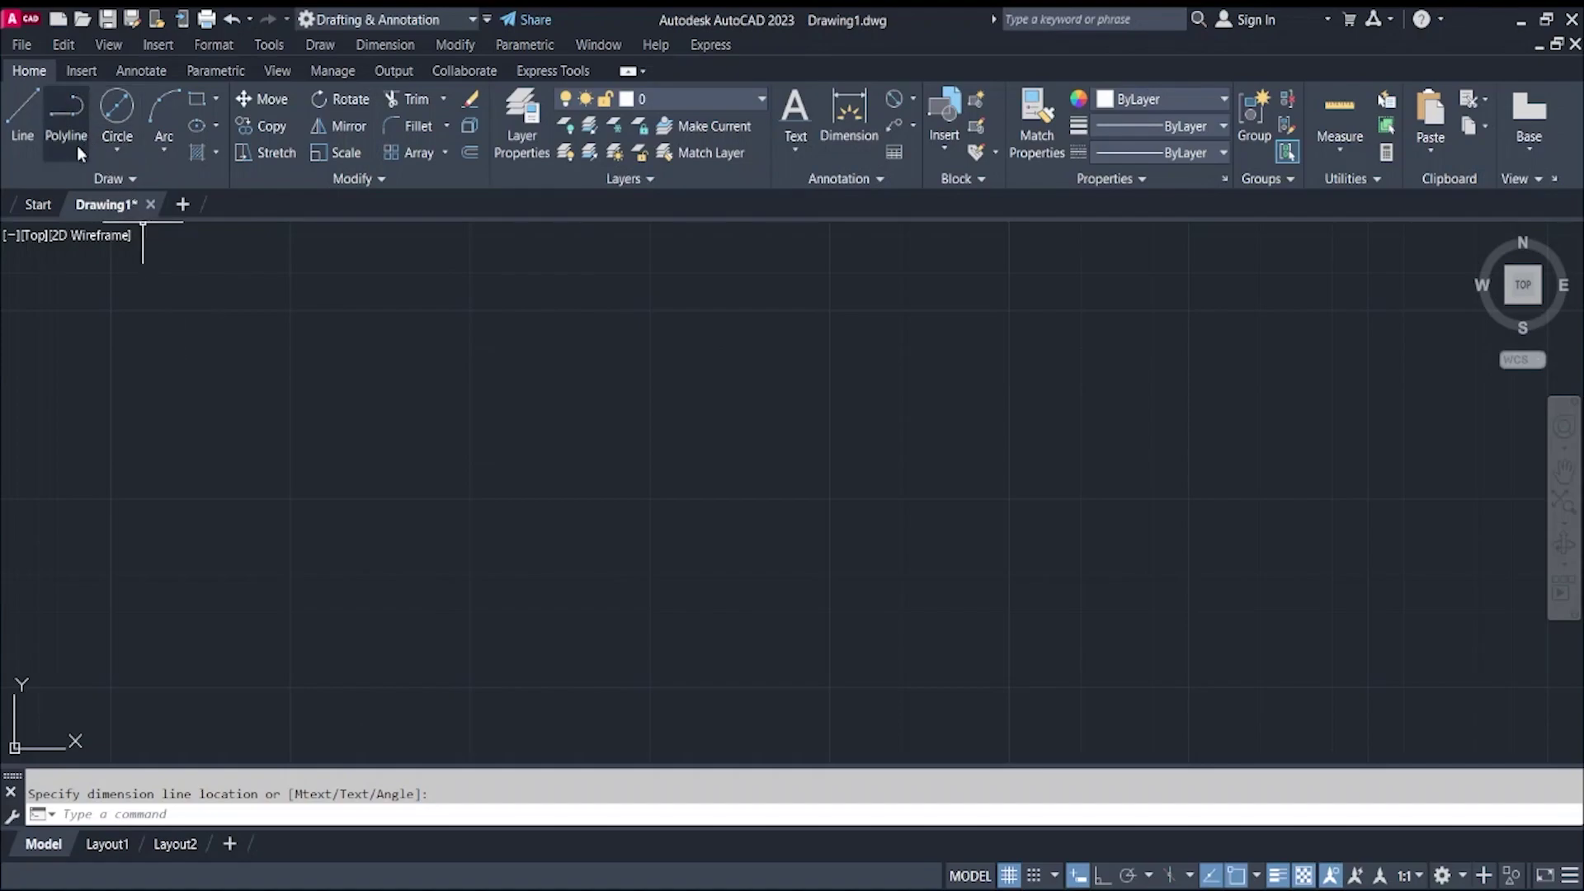
pyautogui.click(23, 116)
pyautogui.click(571, 555)
pyautogui.write('@100<0')
pyautogui.press('Return')
pyautogui.write('@100<90')
pyautogui.press('Return')
pyautogui.write('@100<180')
pyautogui.press('Return')
pyautogui.write('c')
pyautogui.press('Return')
pyautogui.moveTo(764, 498); pyautogui.dragTo(753, 619, button='middle')
pyautogui.press('Delete')
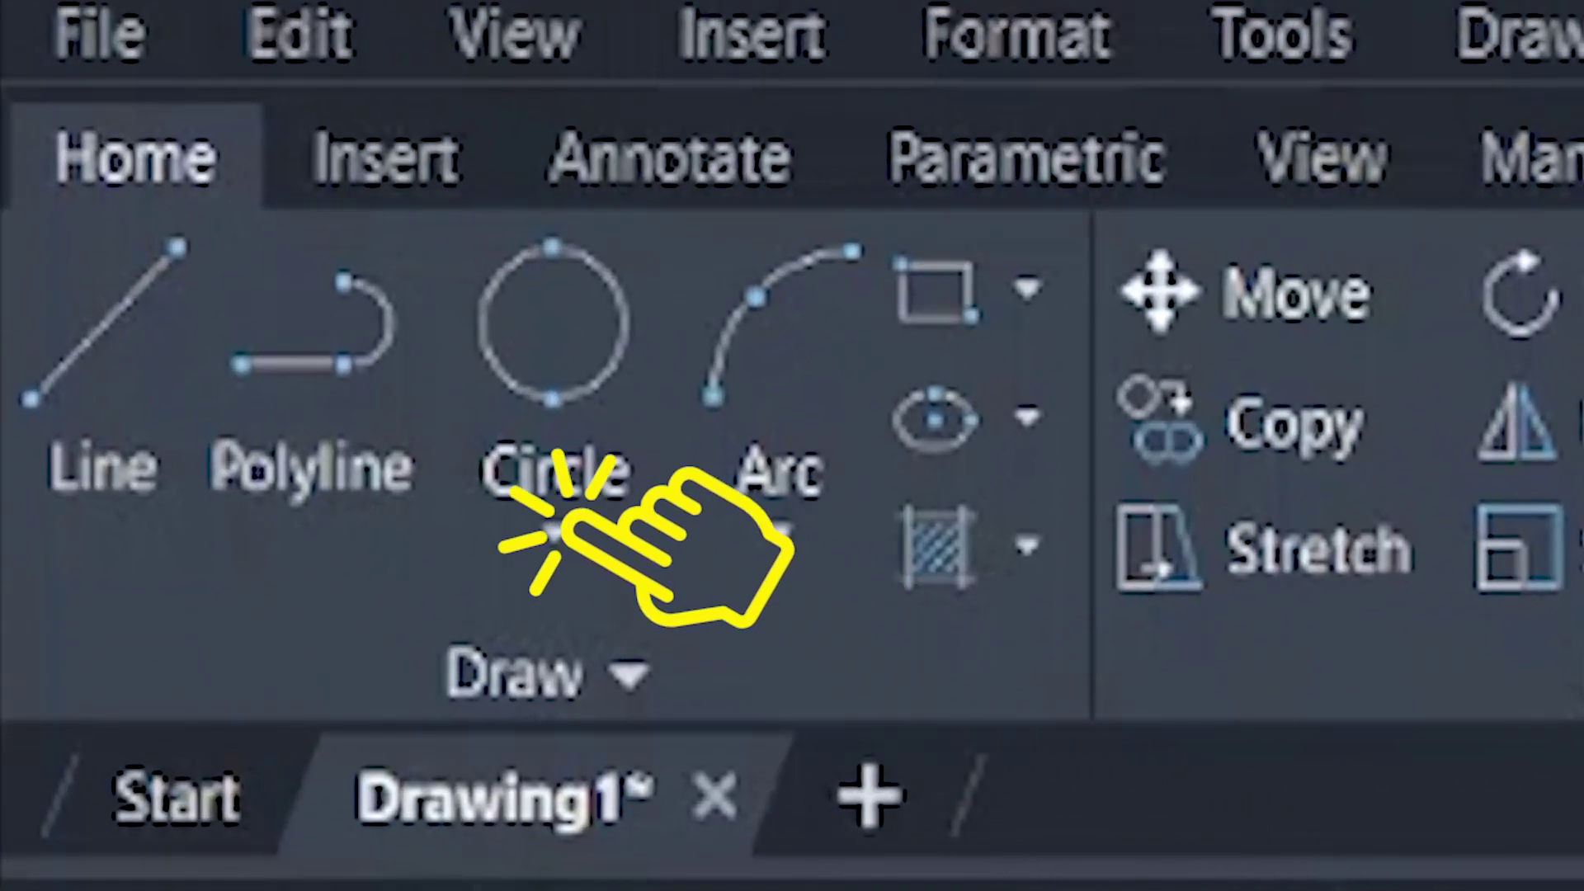
# Draw a 2-point circle from the square's bottom-edge midpoint to its top-edge midpoint
pyautogui.click(569, 530)
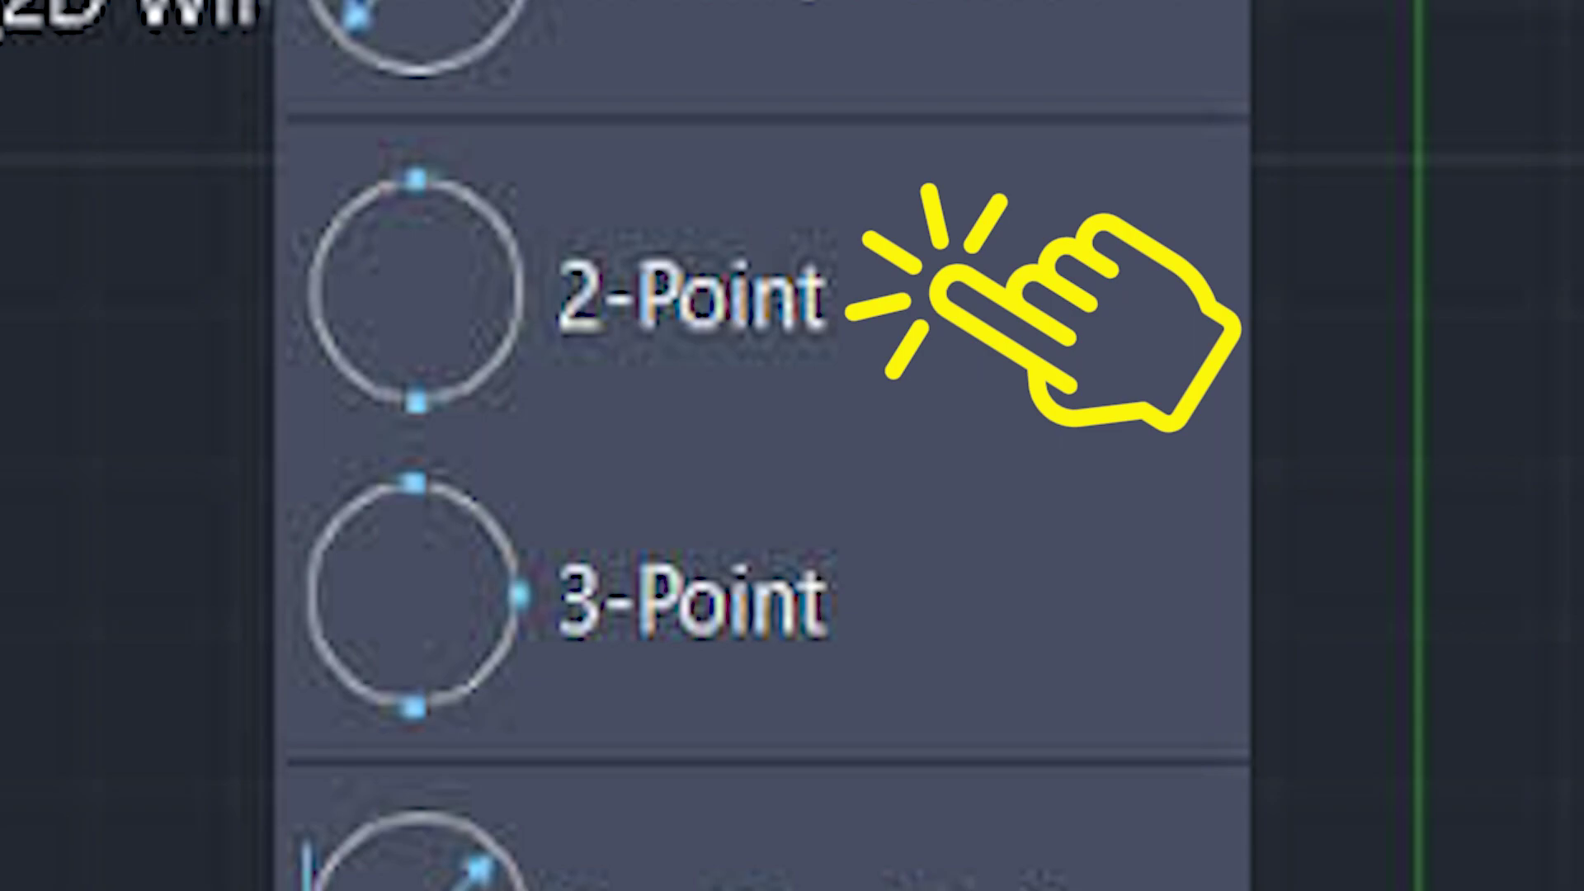
pyautogui.click(693, 297)
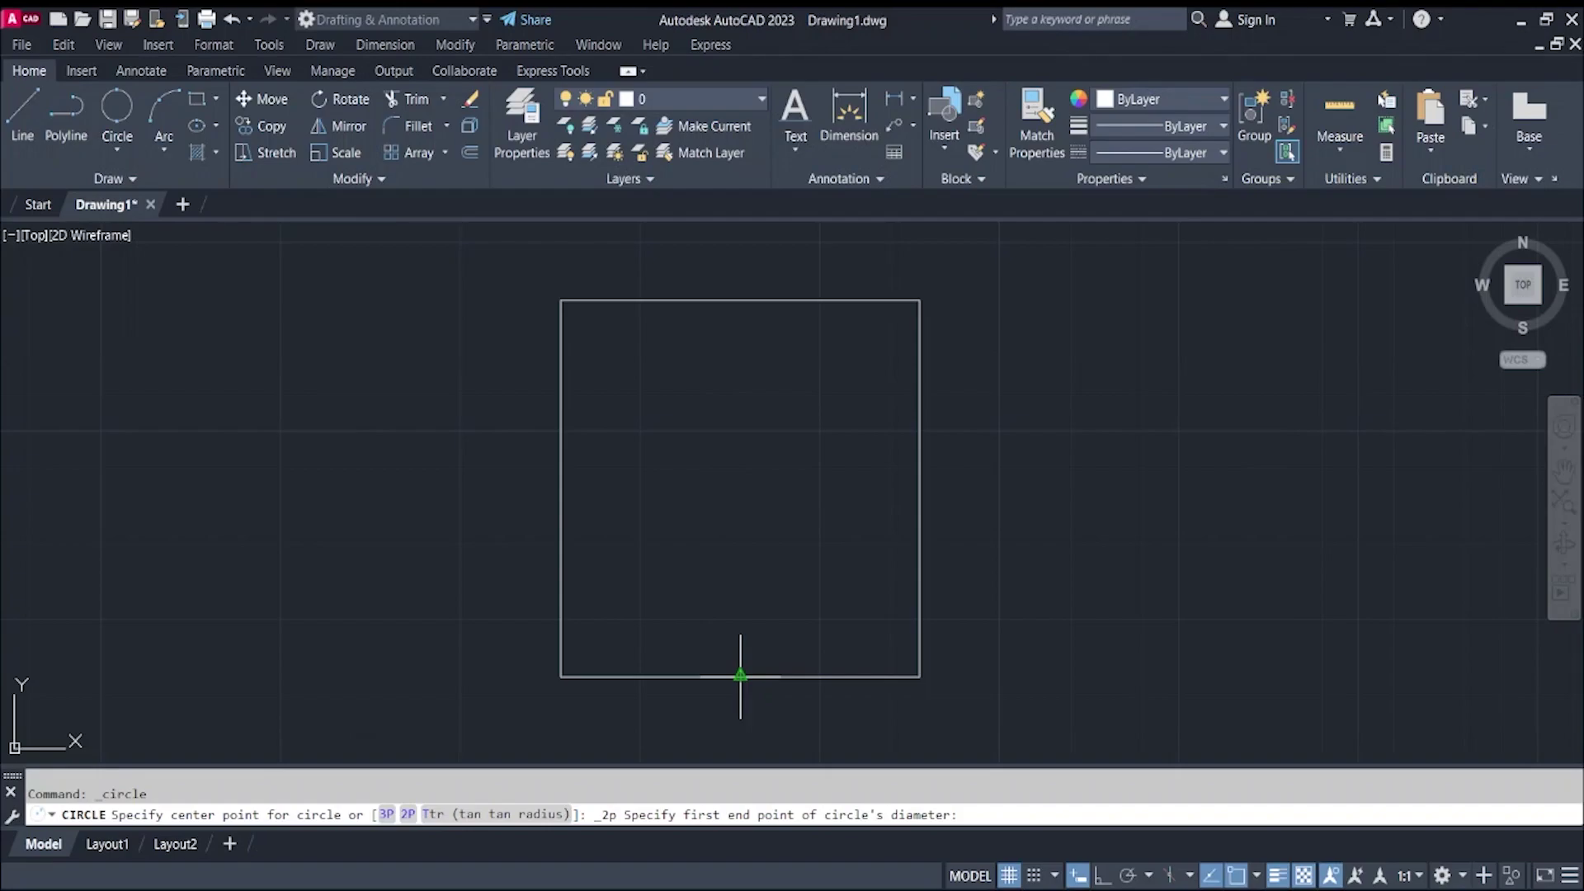
pyautogui.click(740, 675)
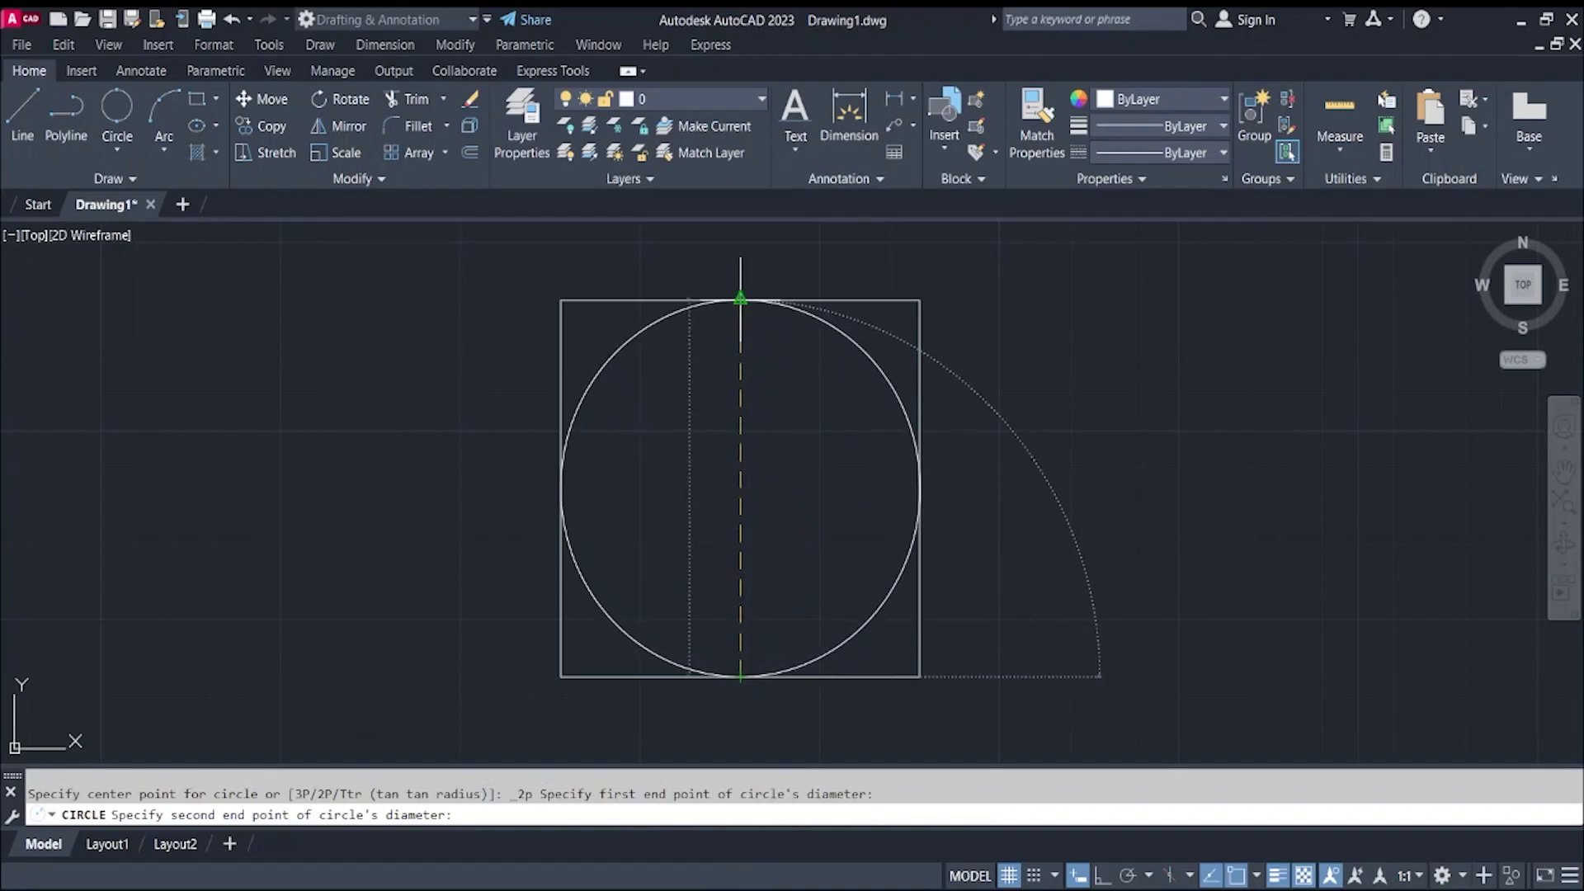
pyautogui.click(740, 298)
pyautogui.moveTo(1032, 485); pyautogui.dragTo(736, 489, button='middle')
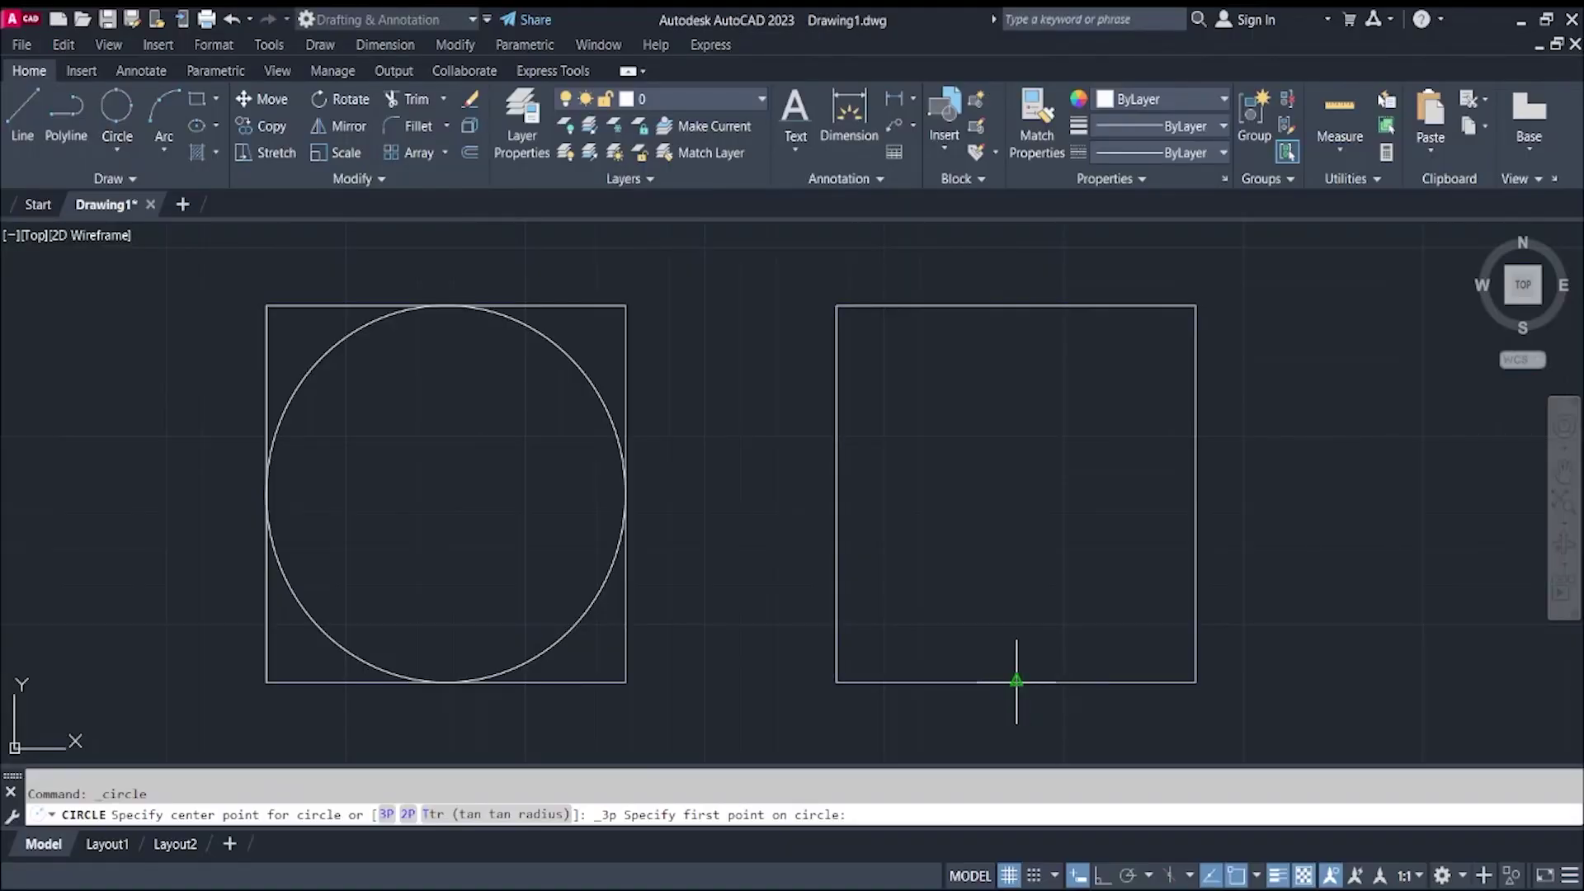
# Draw a 3-point circle through the second square's bottom, right-edge and top midpoints
pyautogui.click(1016, 681)
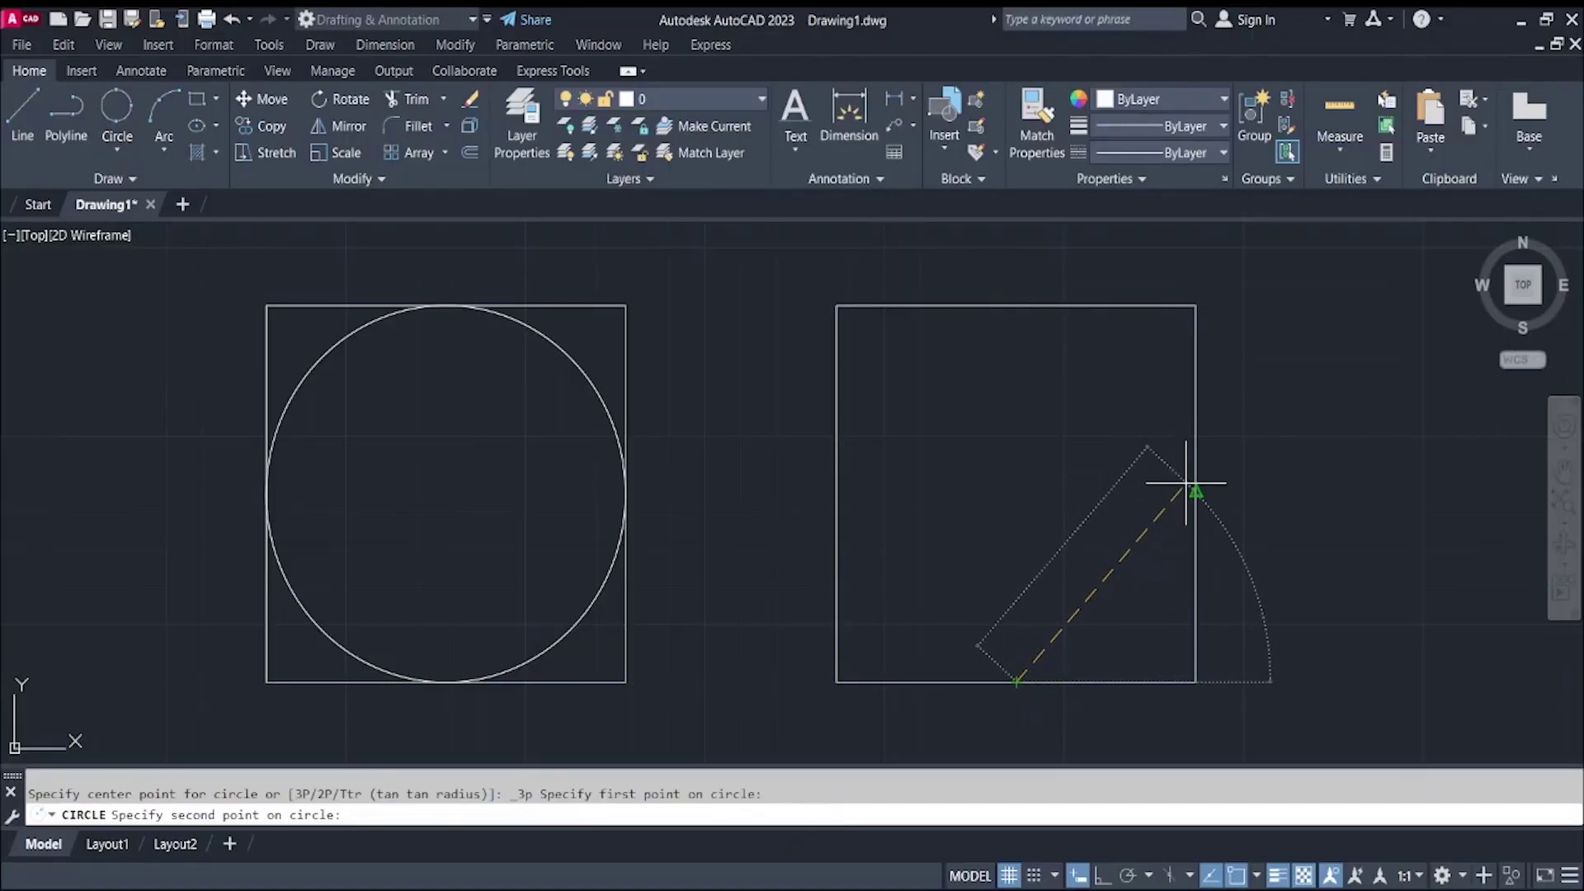
pyautogui.click(1196, 491)
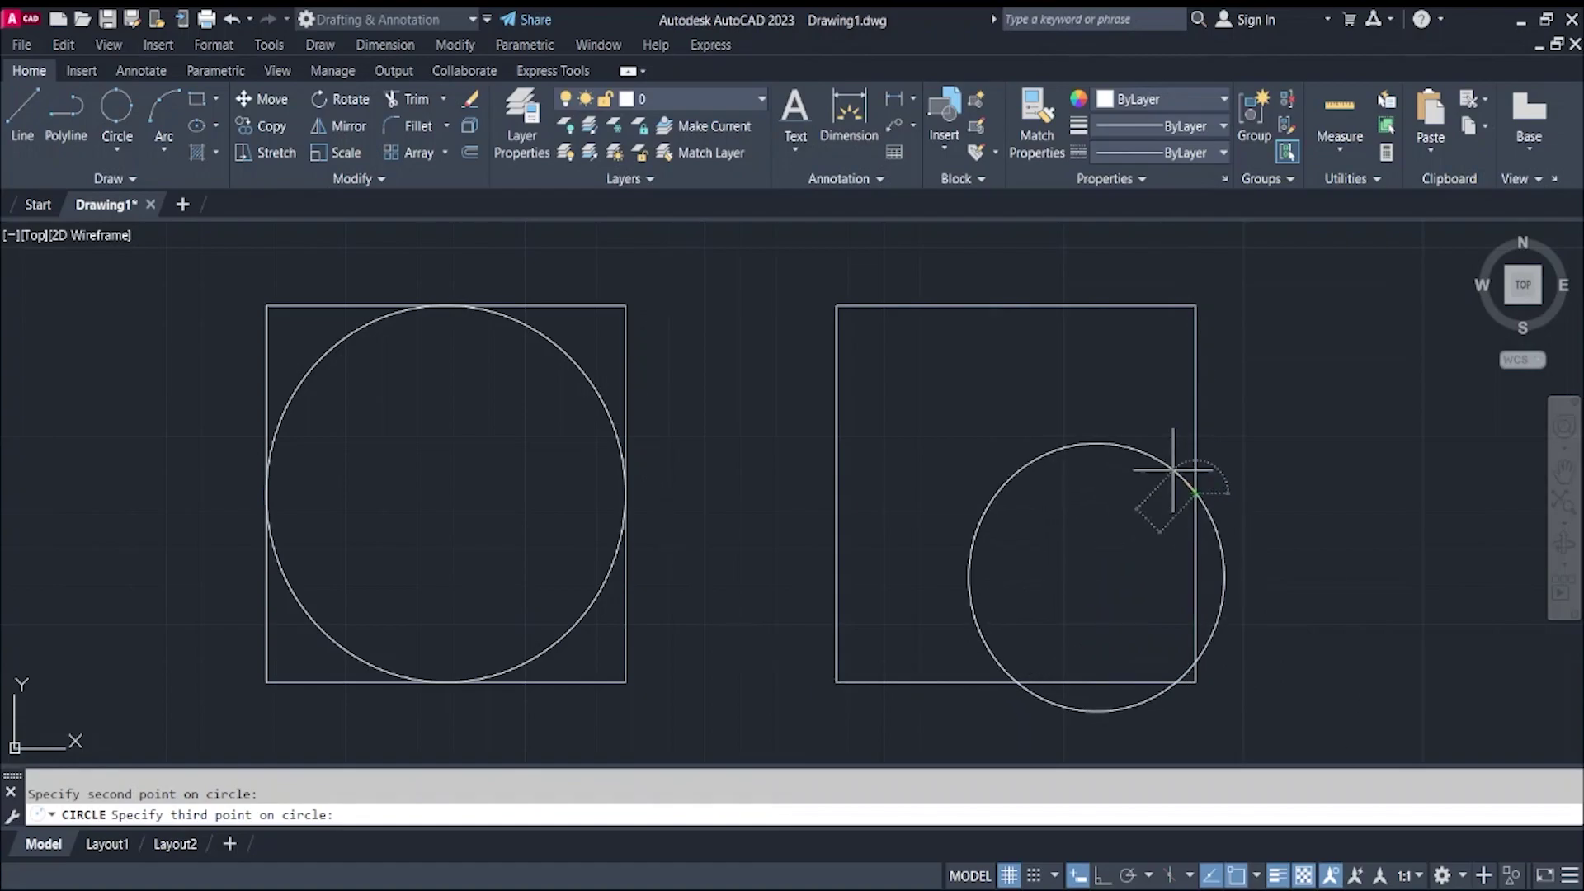
pyautogui.click(1016, 306)
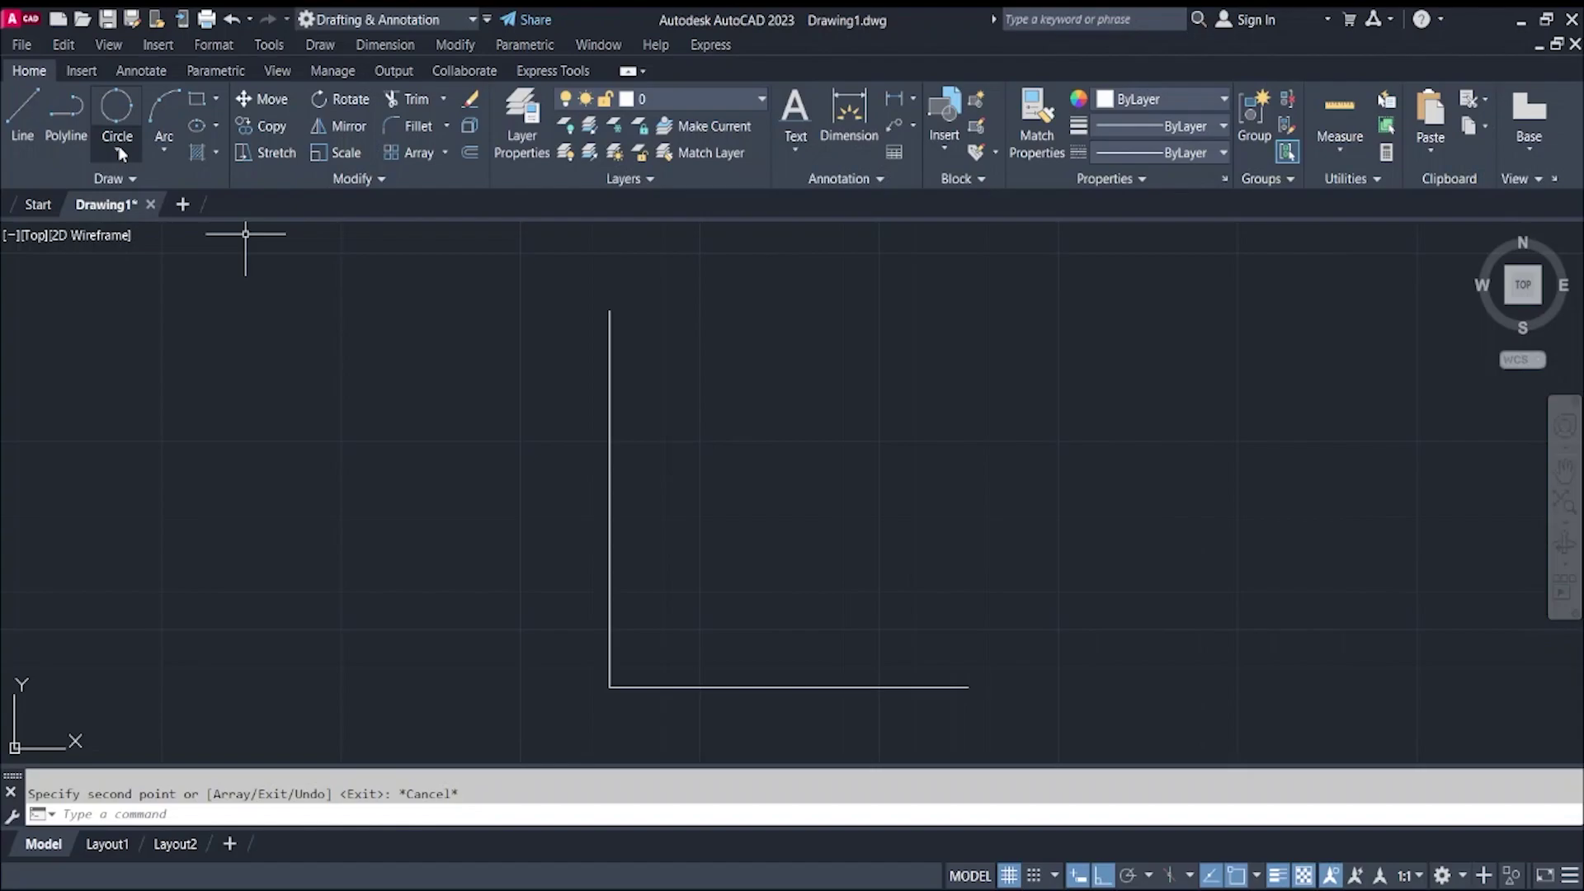
pyautogui.click(117, 152)
# Expand the Circle dropdown to show its drawing methods, including Tan, Tan, Radius
pyautogui.click(116, 149)
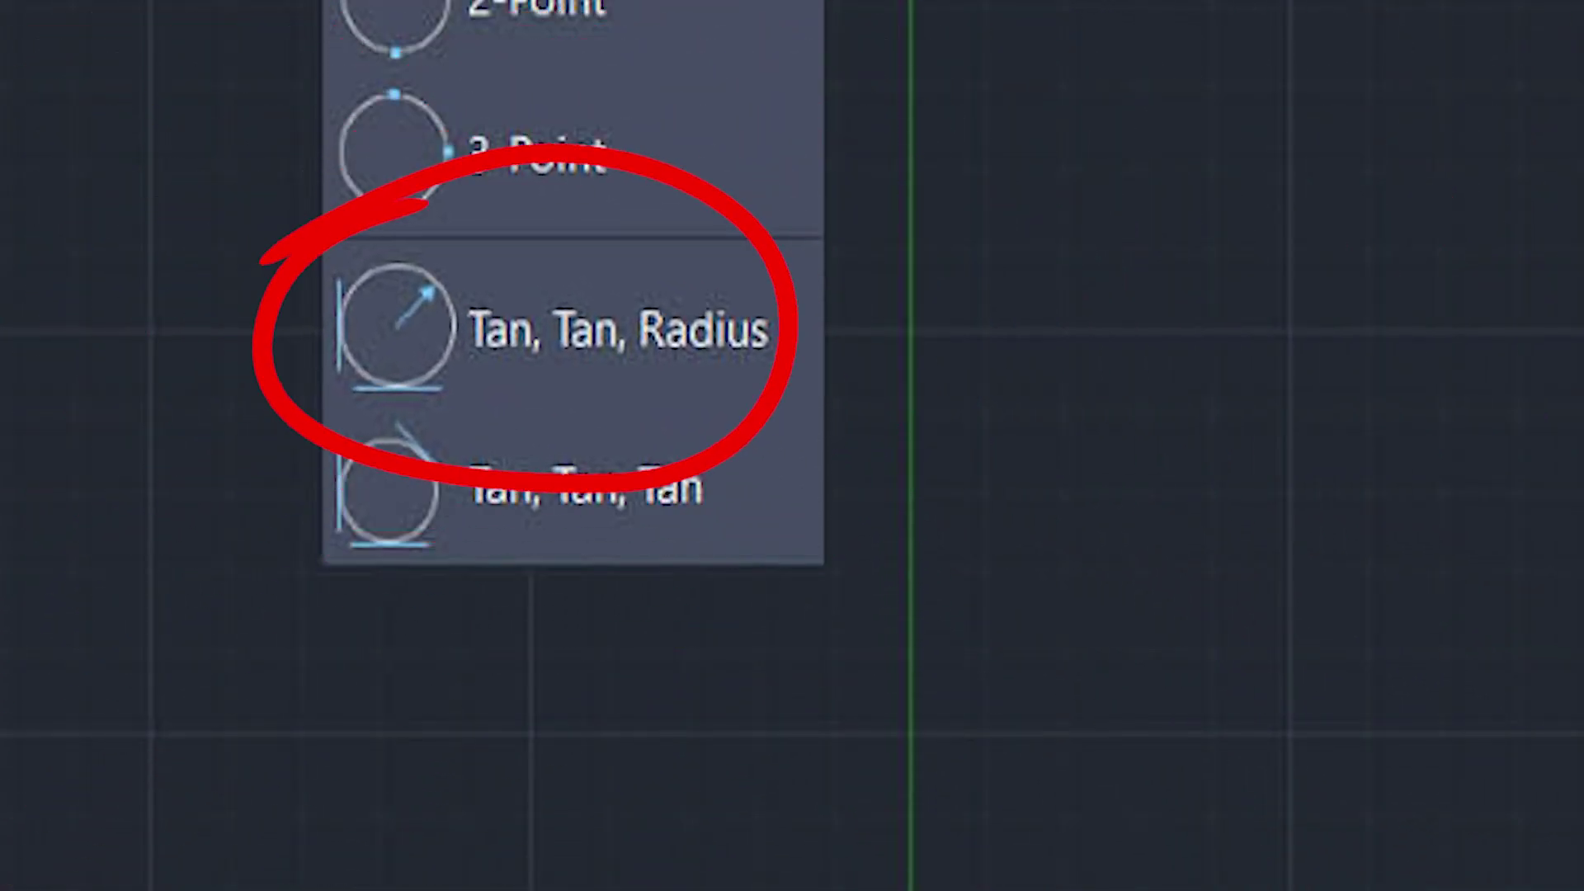
# Draw a radius-40 Tan, Tan, Radius circle tangent to the bottom and vertical lines
pyautogui.click(619, 329)
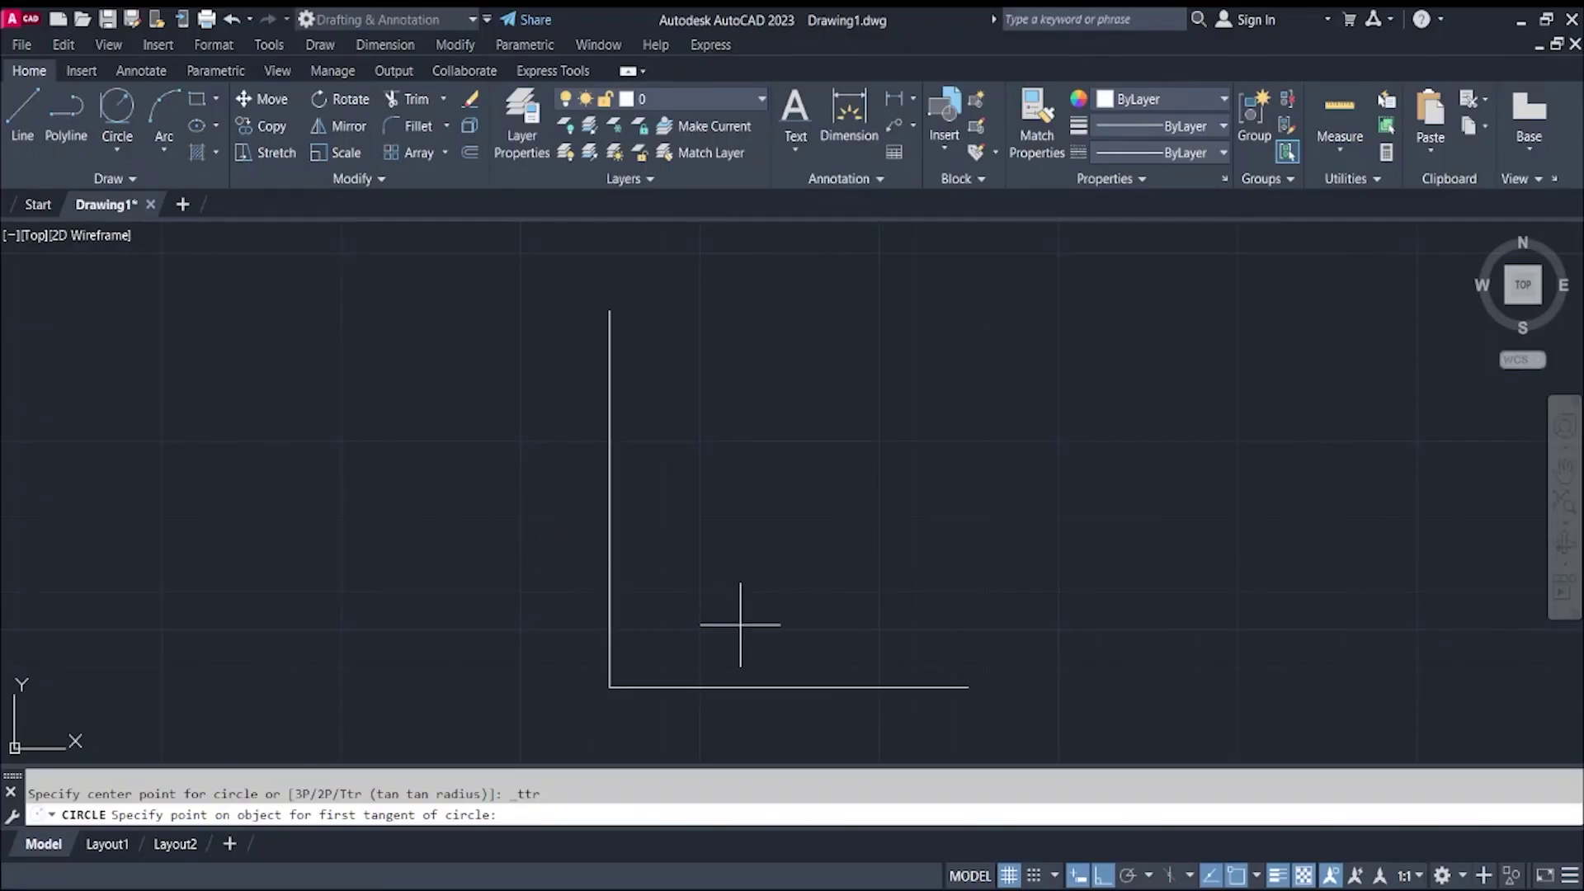
pyautogui.click(739, 675)
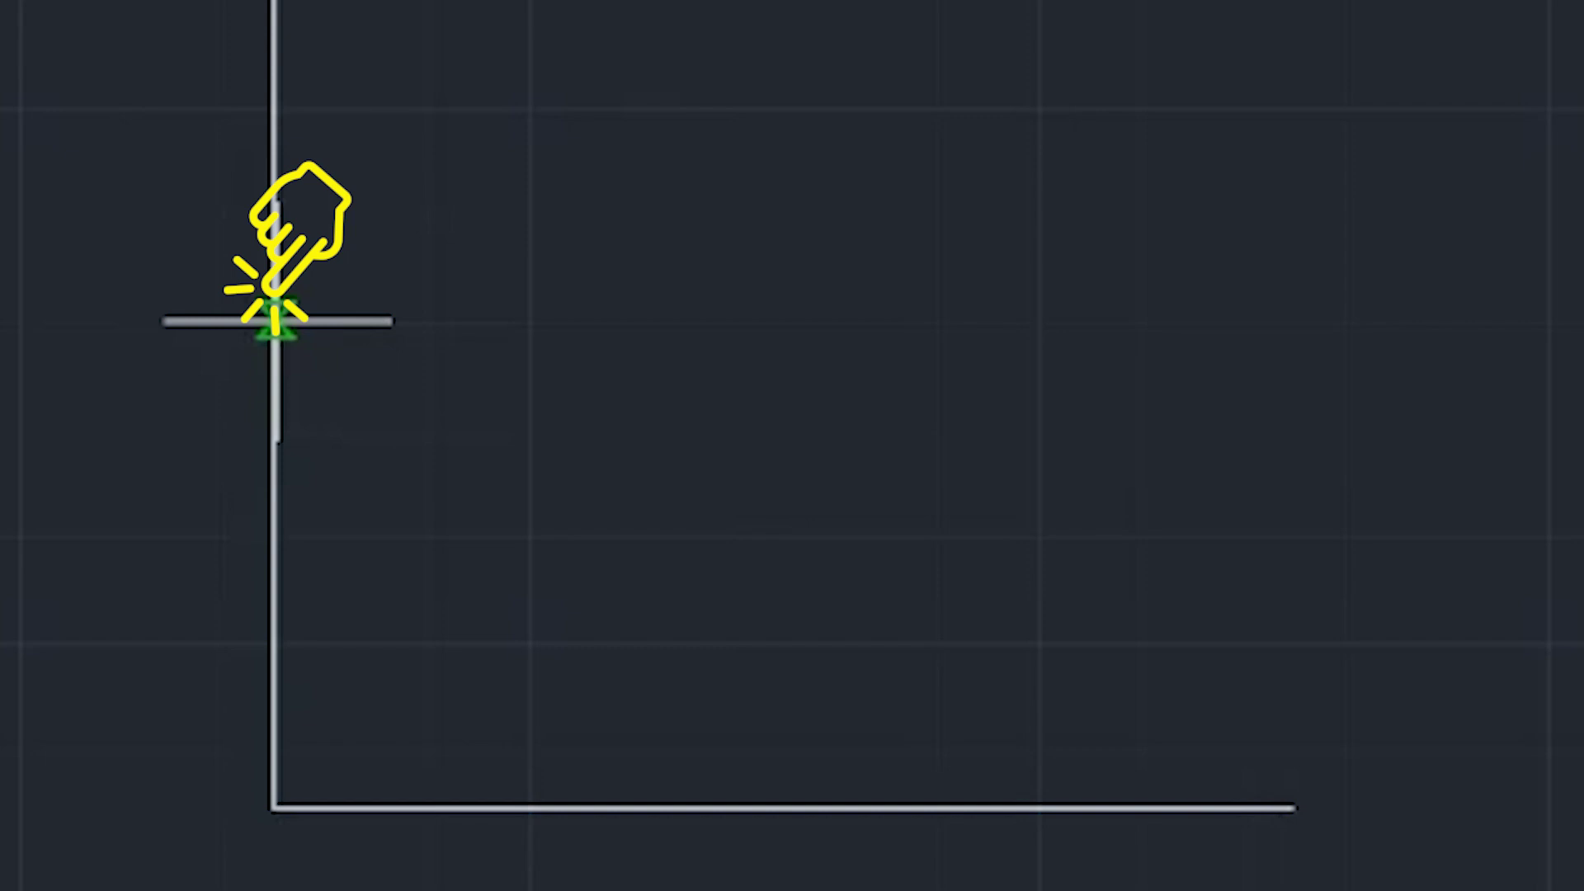
pyautogui.click(275, 322)
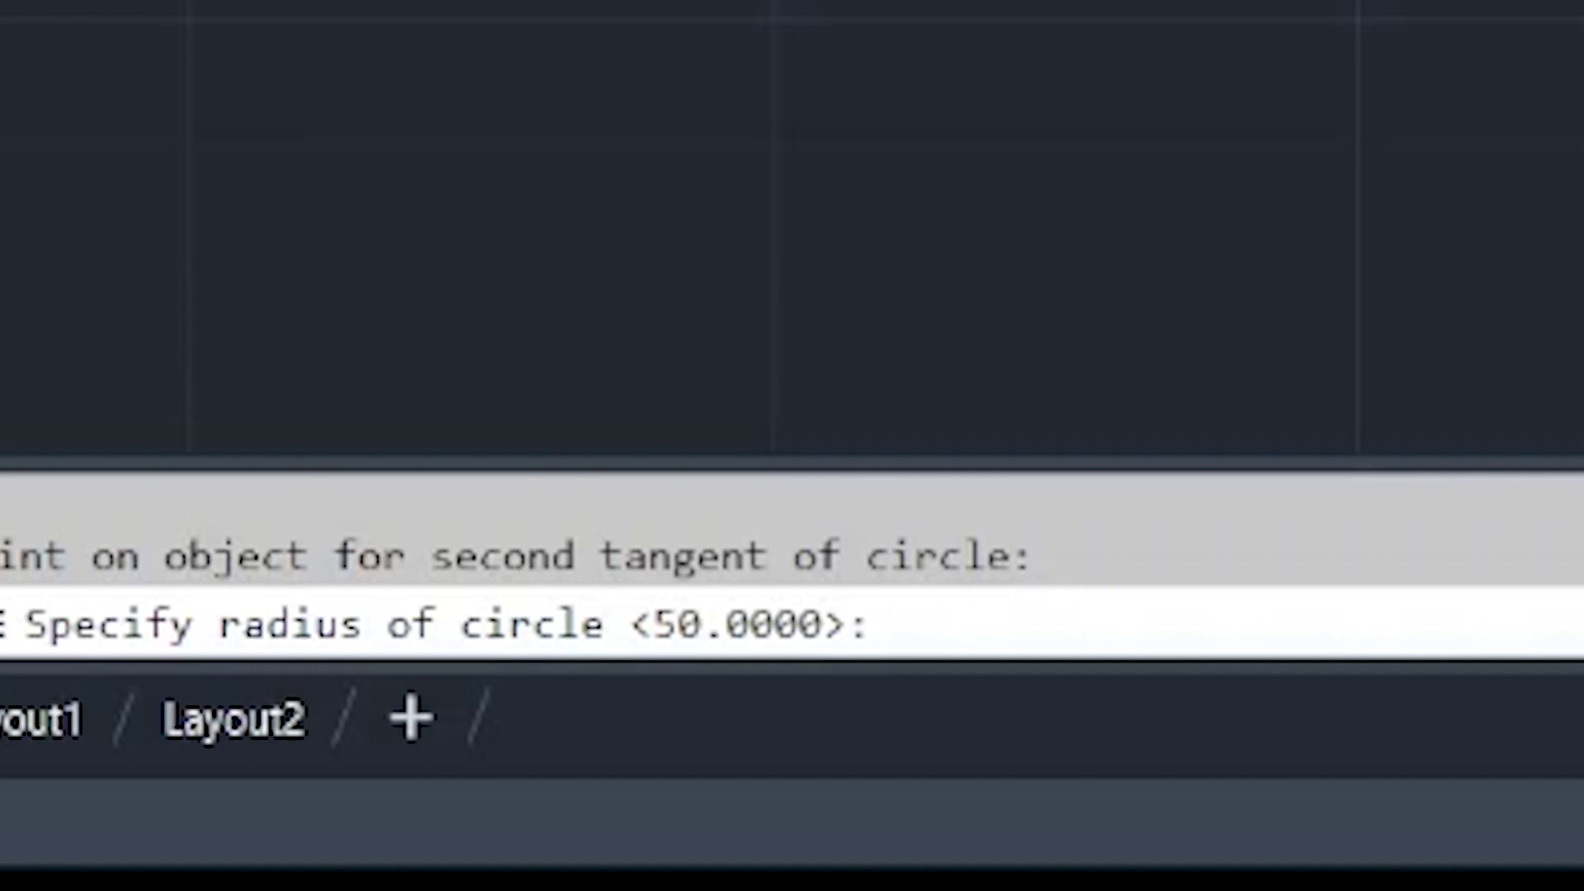
pyautogui.write('40')
pyautogui.press('Return')
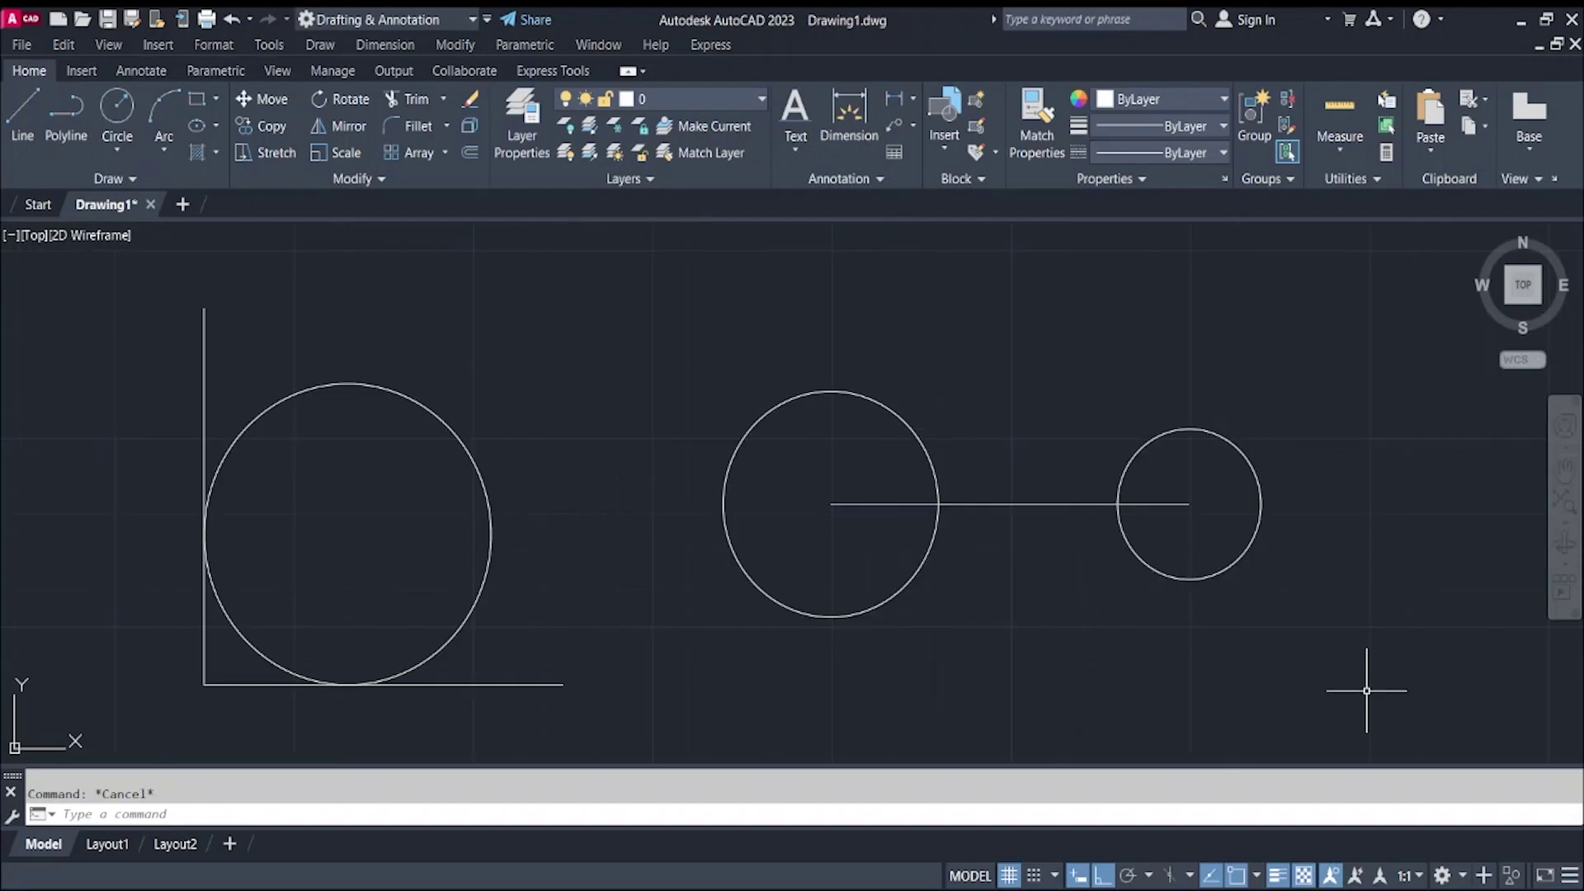
# Add a 100 linear dimension between the middle and right circle centres
pyautogui.click(894, 98)
pyautogui.click(840, 503)
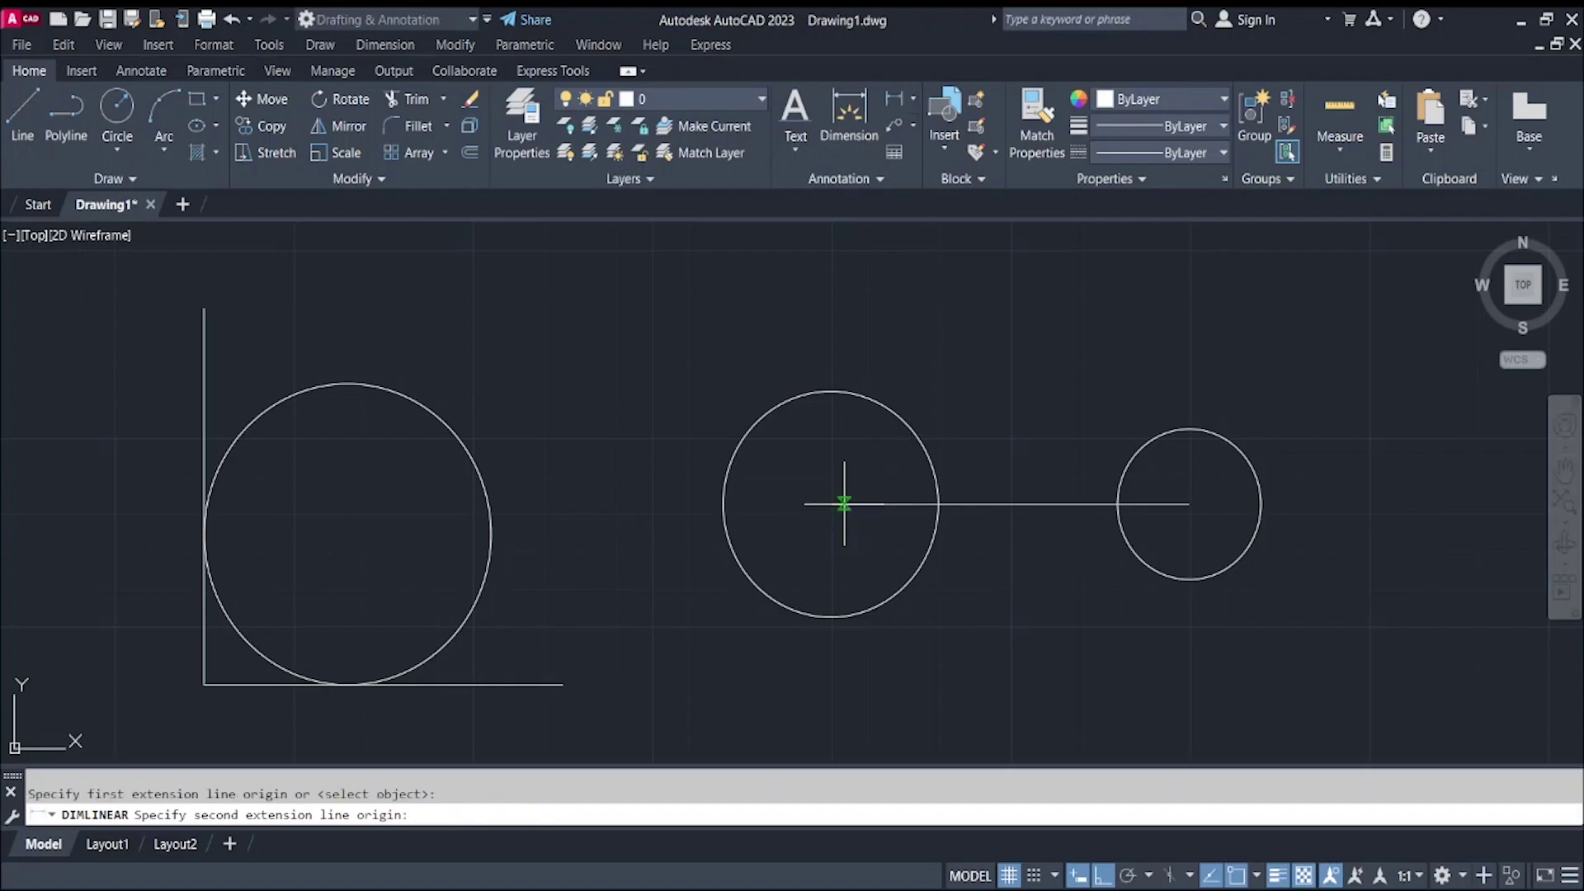
pyautogui.click(1189, 503)
pyautogui.click(1189, 341)
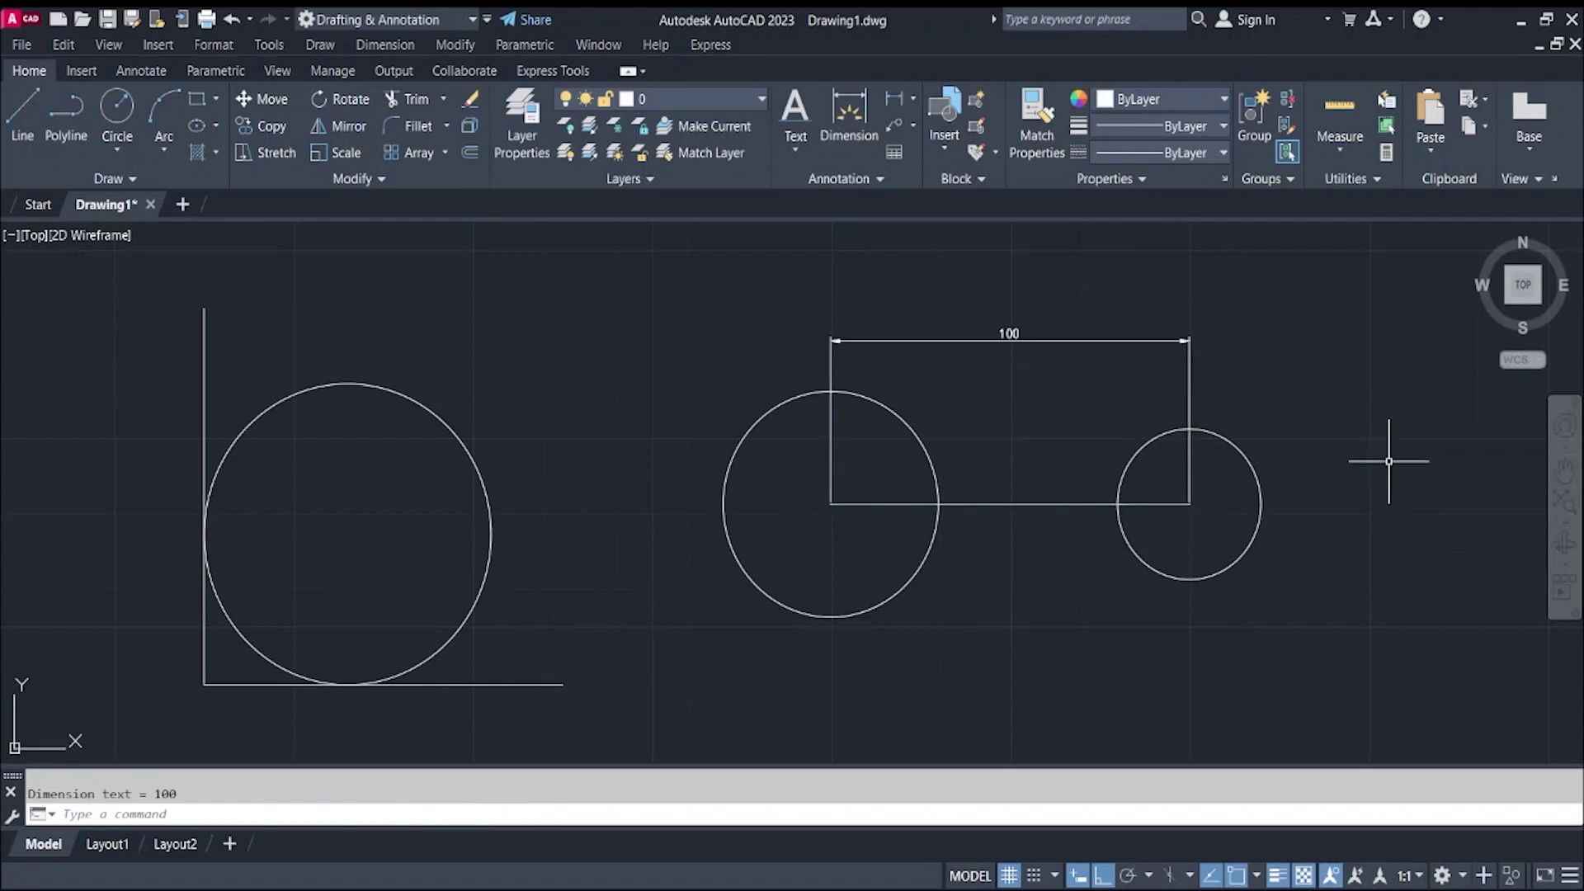
# Erase the 100 dimension together with the connecting centre line
pyautogui.click(1306, 367)
pyautogui.click(1125, 329)
pyautogui.click(1089, 538)
pyautogui.click(1030, 467)
pyautogui.press('Delete')
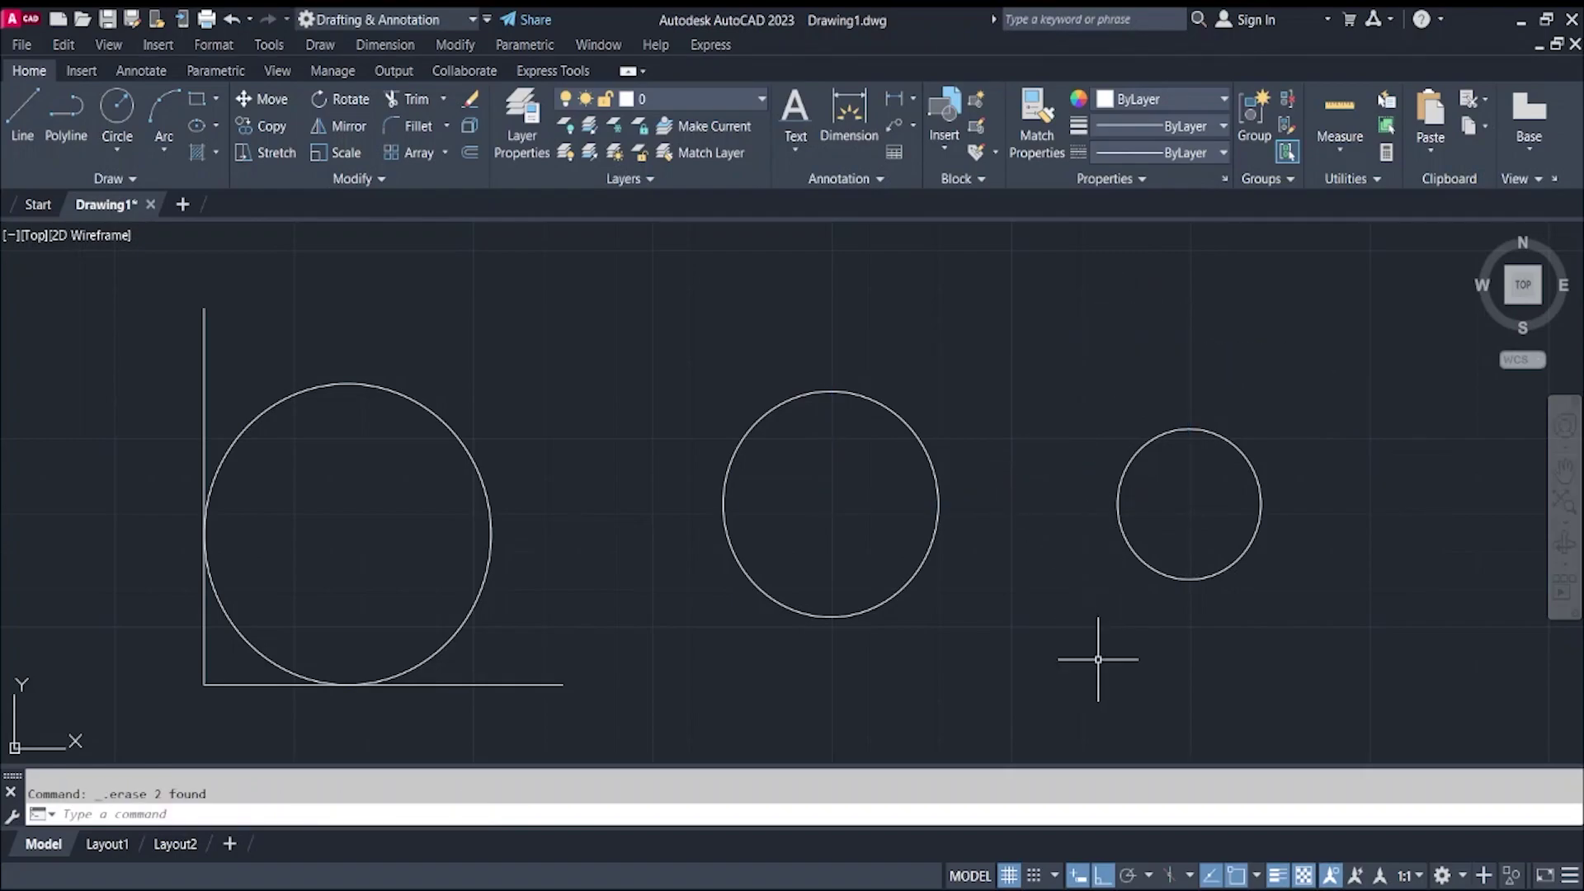
pyautogui.moveTo(1093, 654); pyautogui.dragTo(912, 577, button='middle')
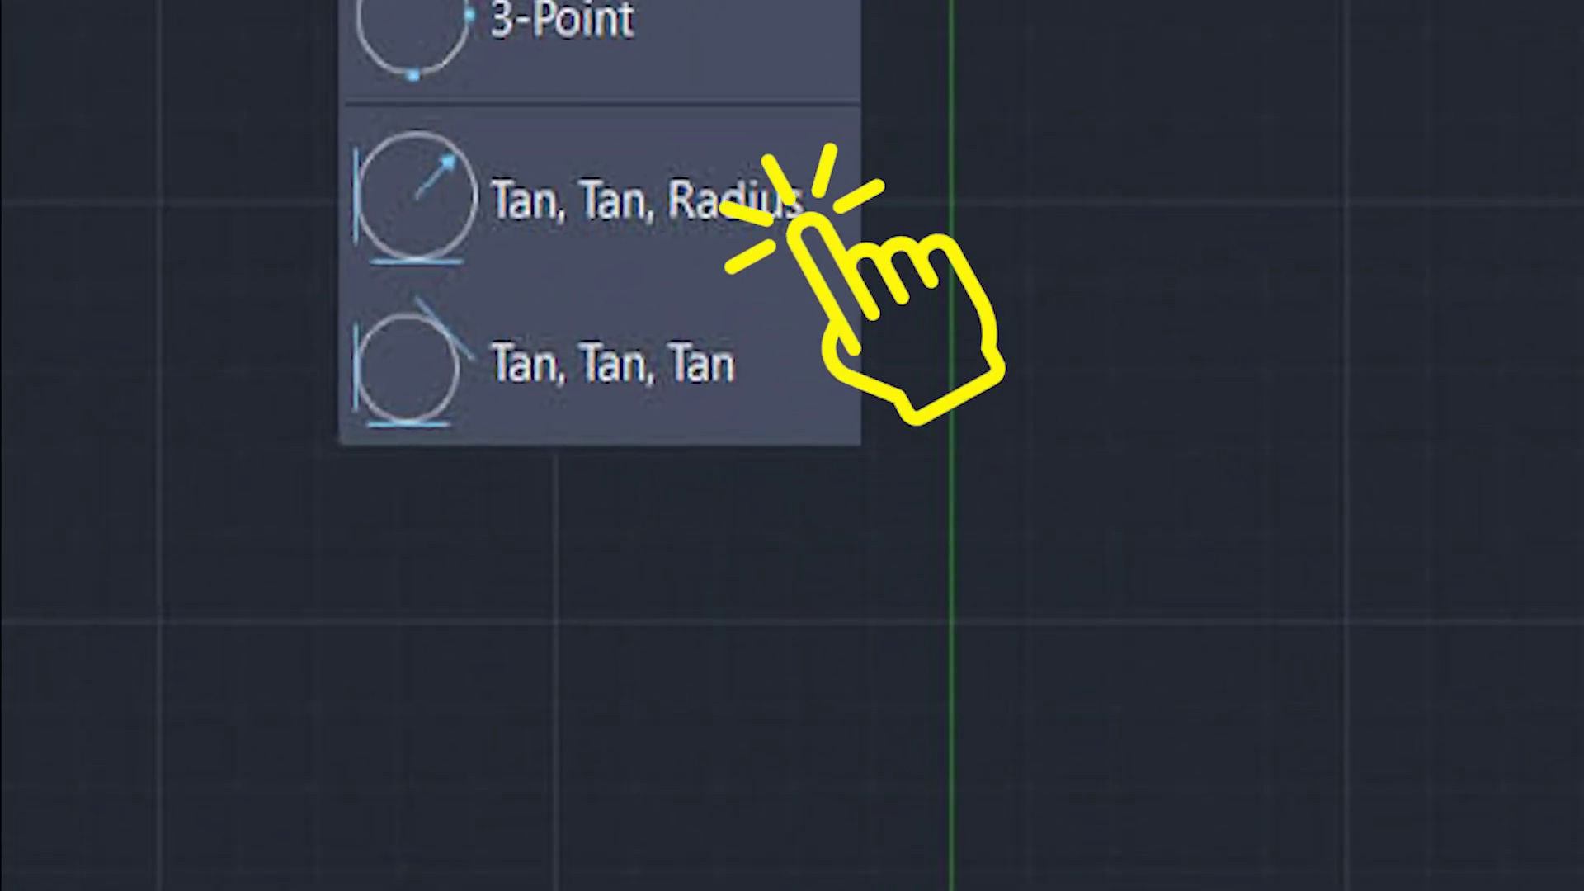
# Draw a radius-40 Tan, Tan, Radius circle beneath, tangent to both right-hand circles
pyautogui.click(643, 200)
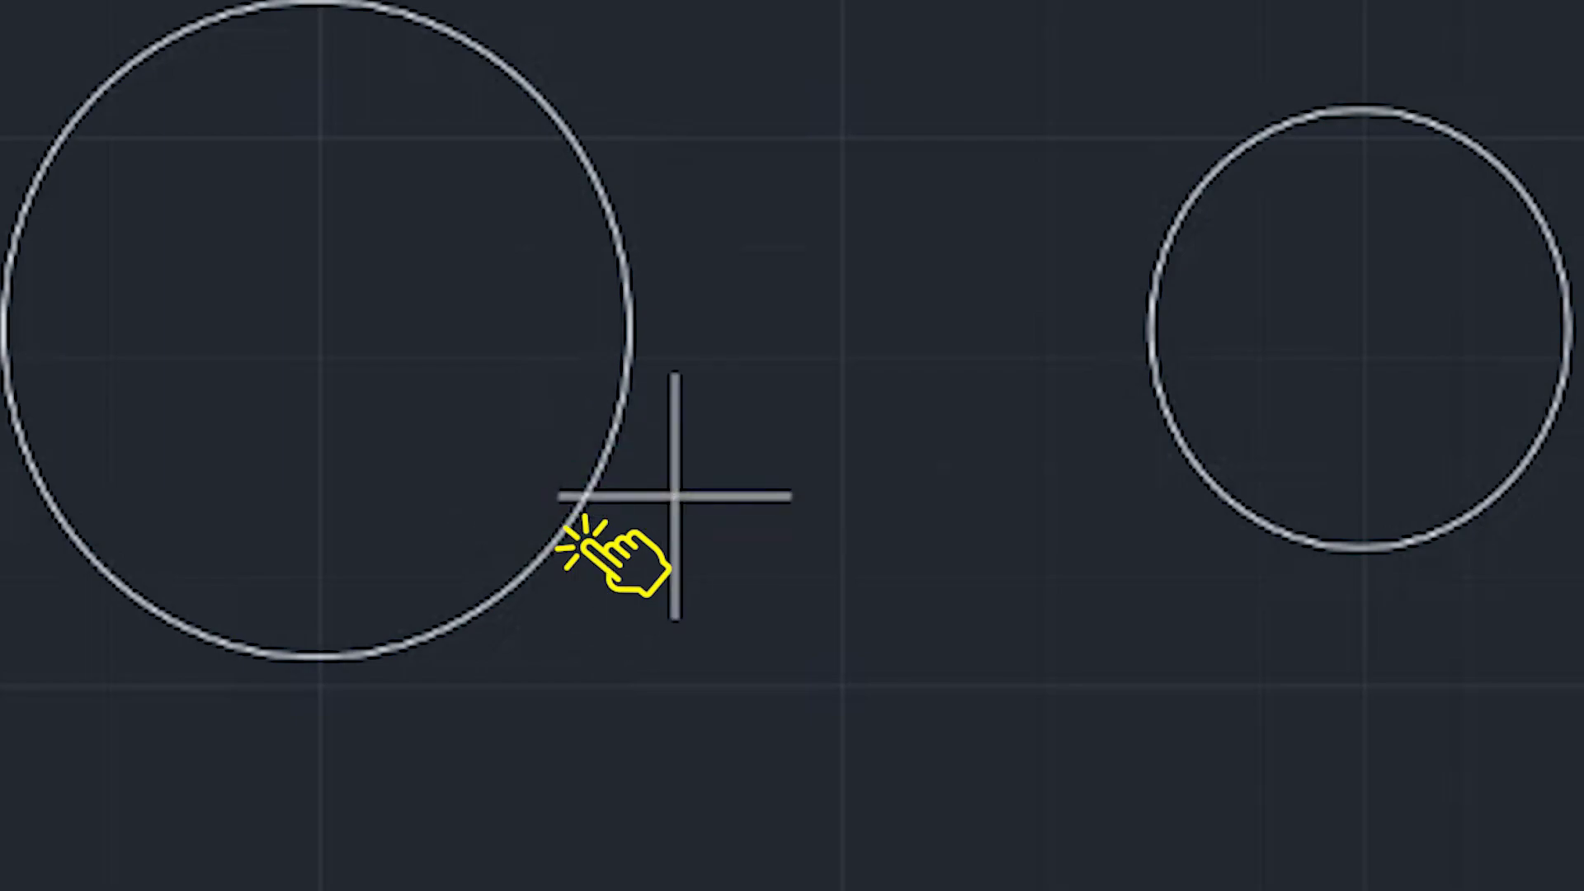
pyautogui.click(1191, 487)
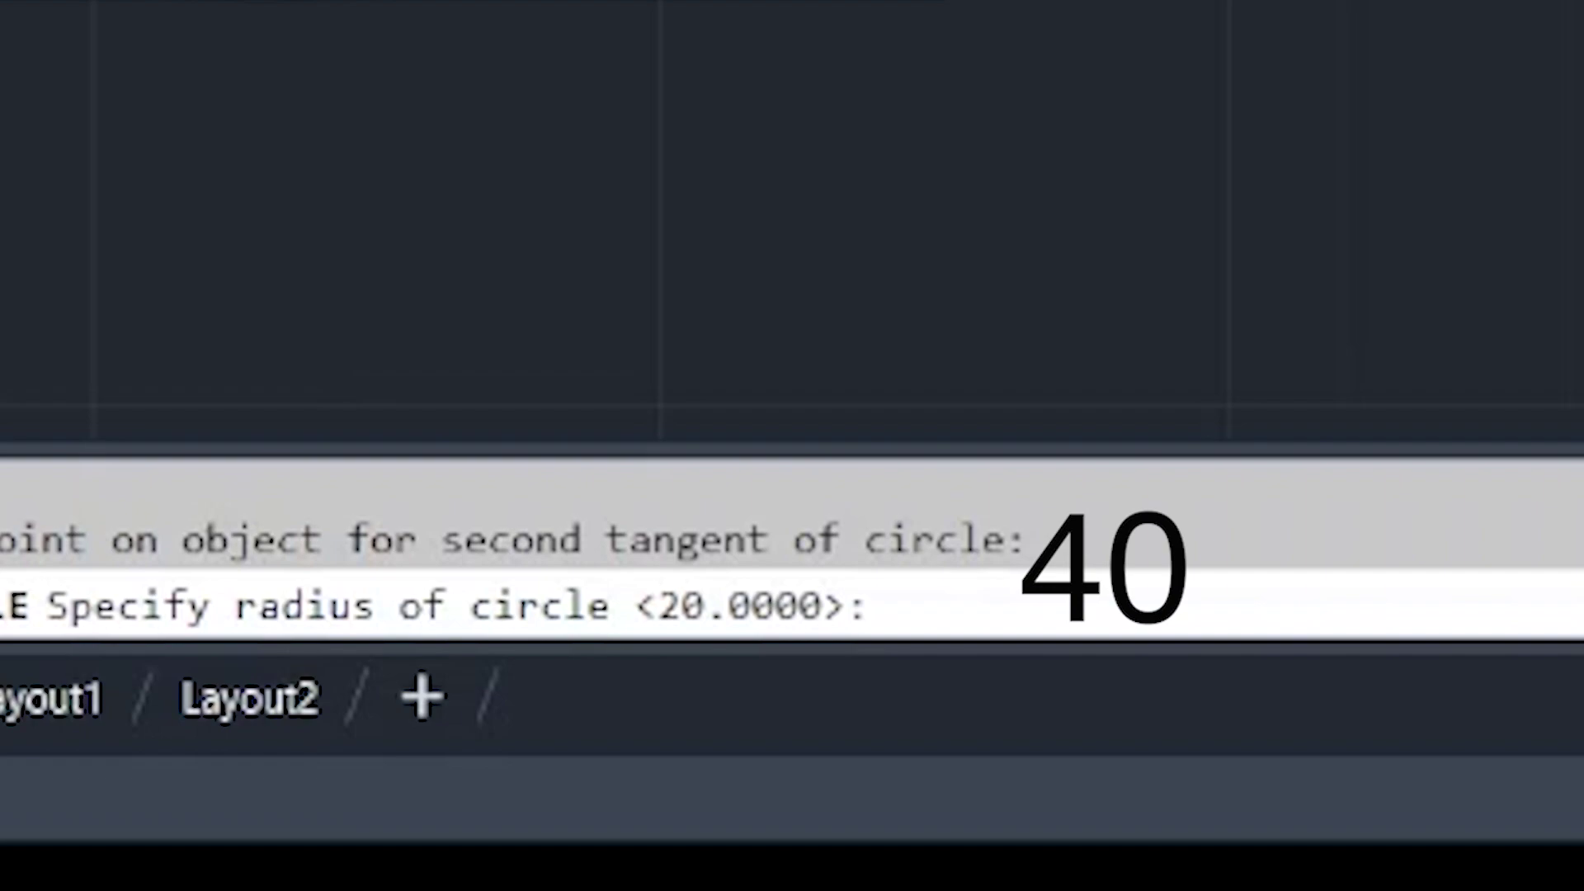
pyautogui.write('40')
pyautogui.press('Return')
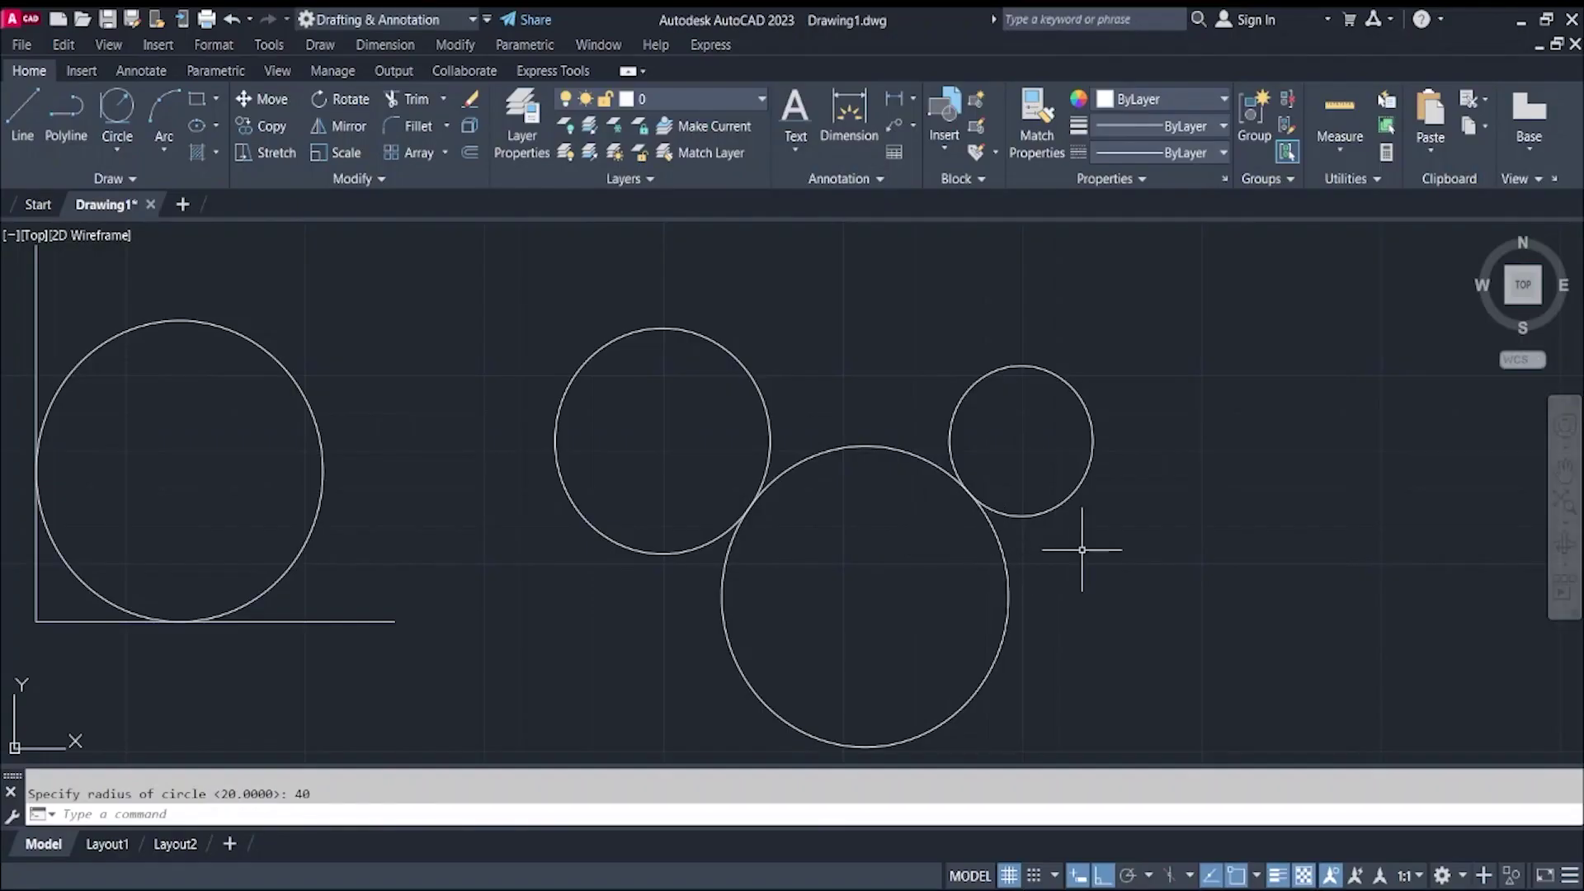
pyautogui.moveTo(1125, 550); pyautogui.dragTo(1106, 520, button='middle')
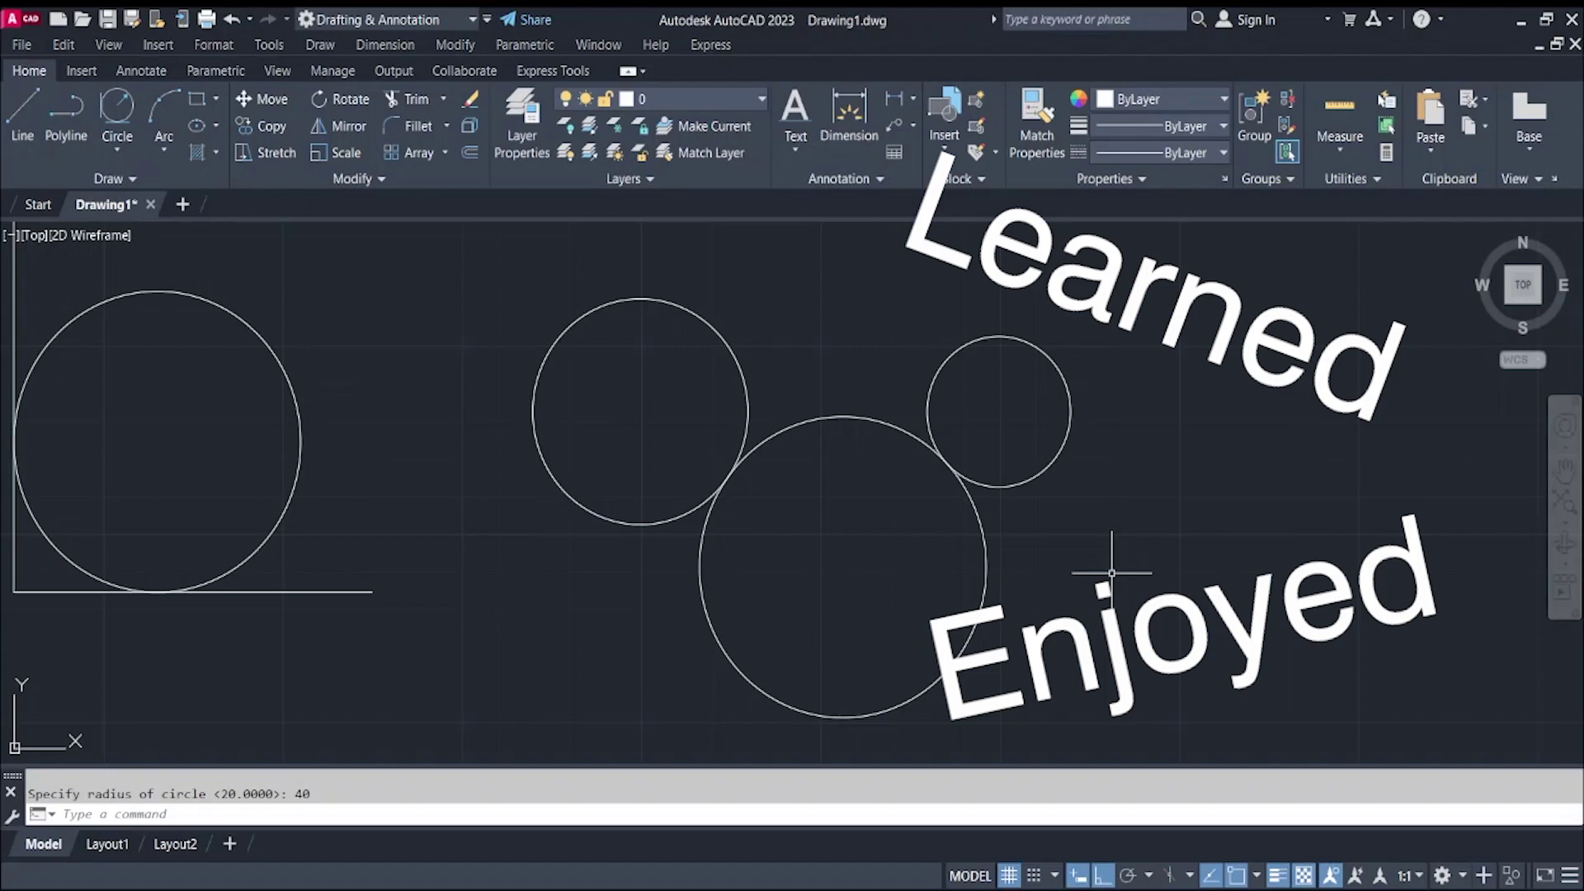
# Start a new CIRCLE command from the Home ribbon, awaiting a centre point
pyautogui.click(134, 151)
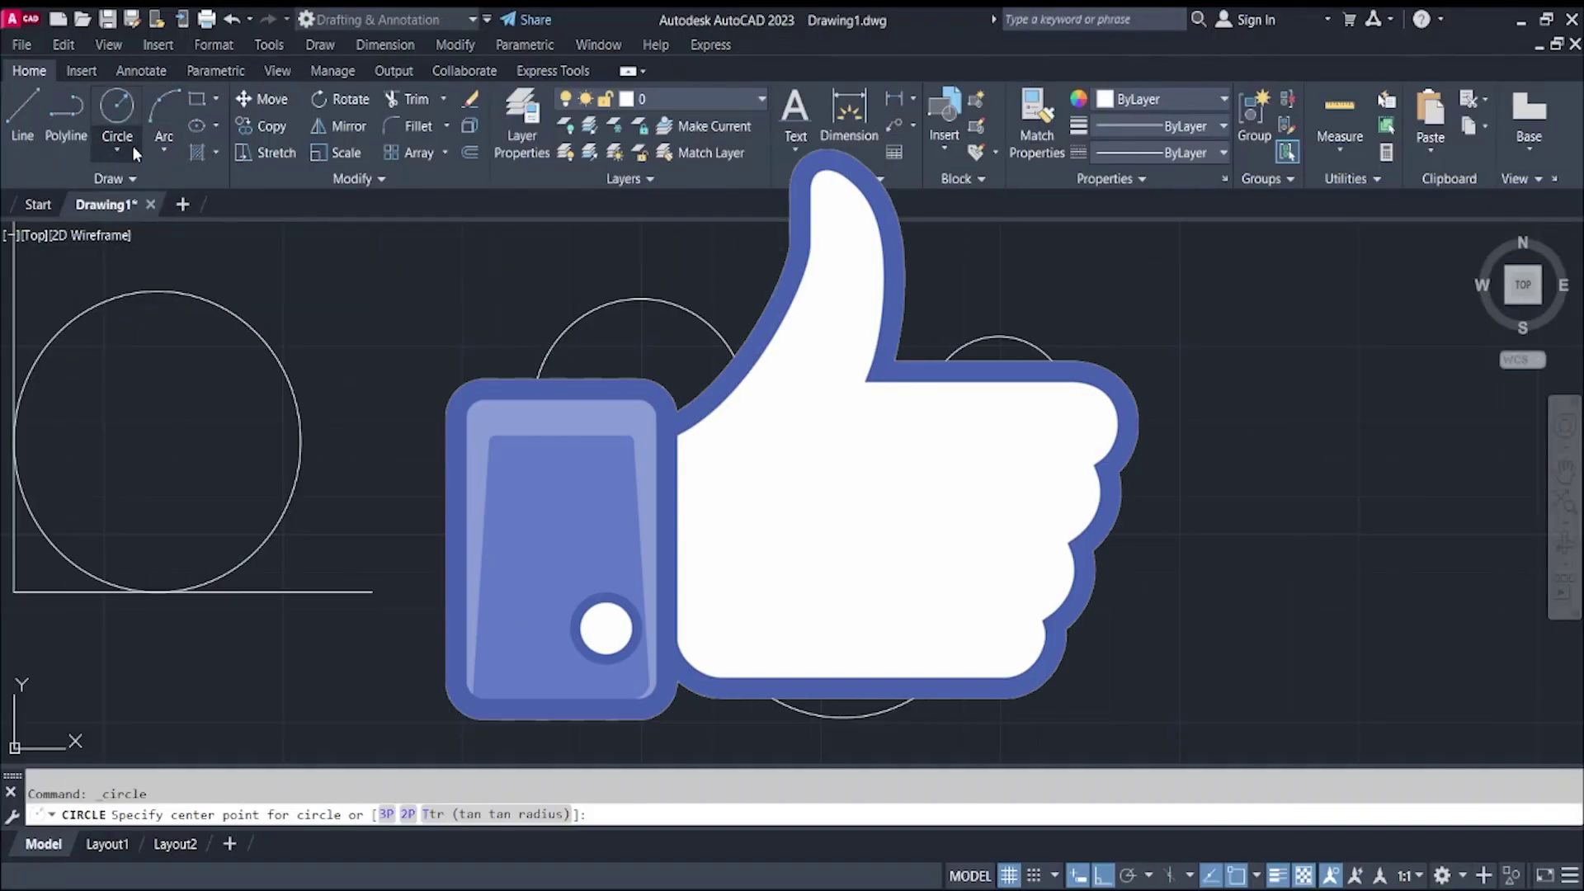